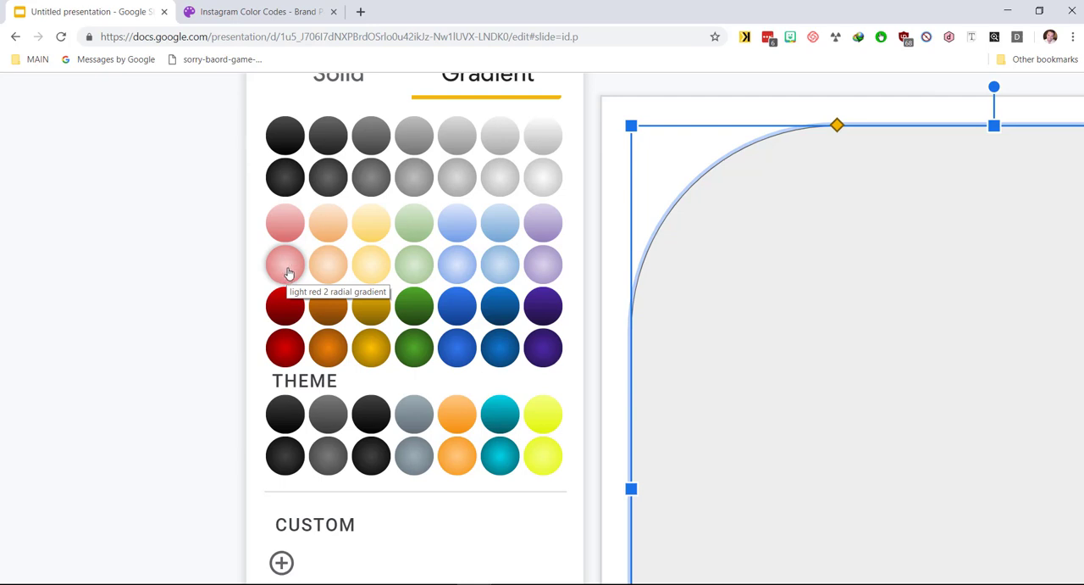
# Step: Start a custom gradient fill for the rounded rectangle
pyautogui.scroll(-2, 288, 273)
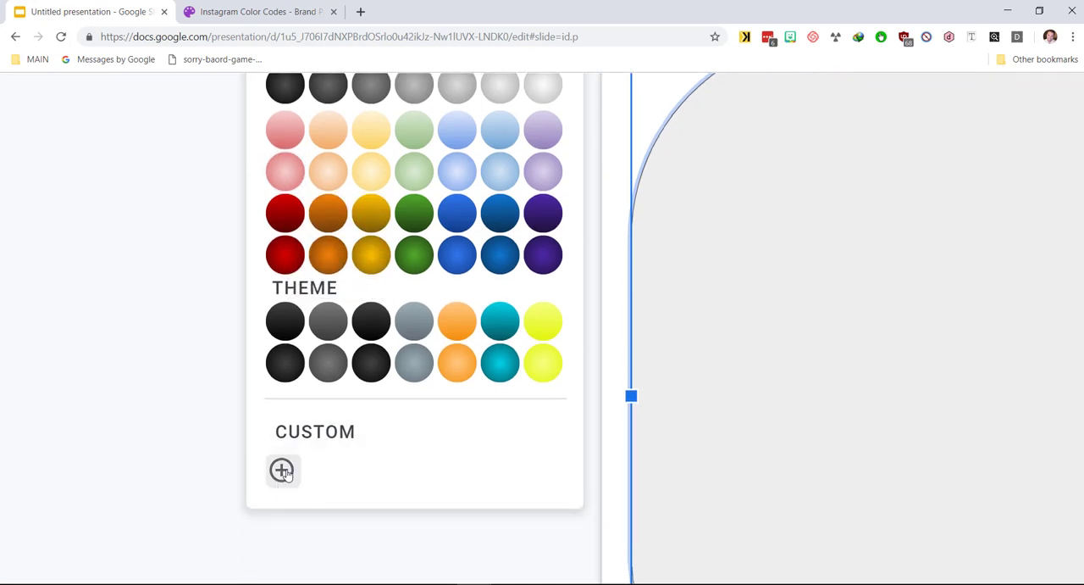
pyautogui.click(283, 471)
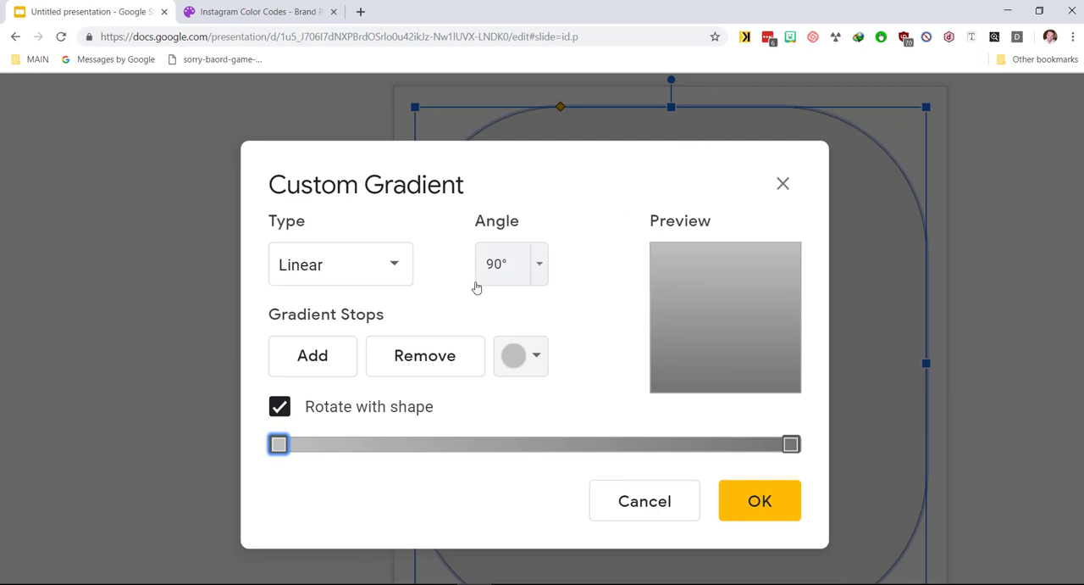
pyautogui.click(386, 268)
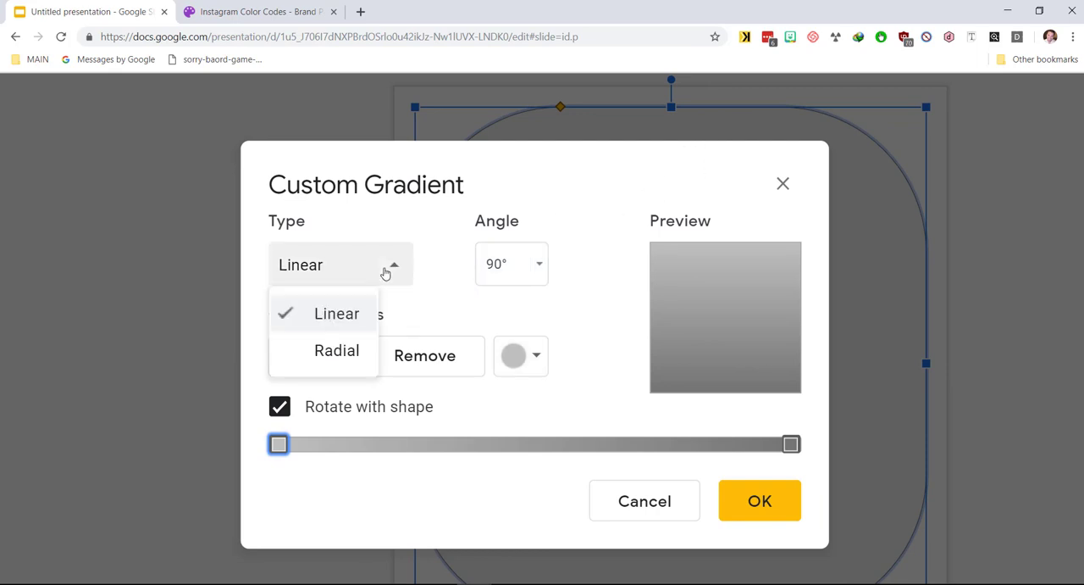
pyautogui.click(438, 329)
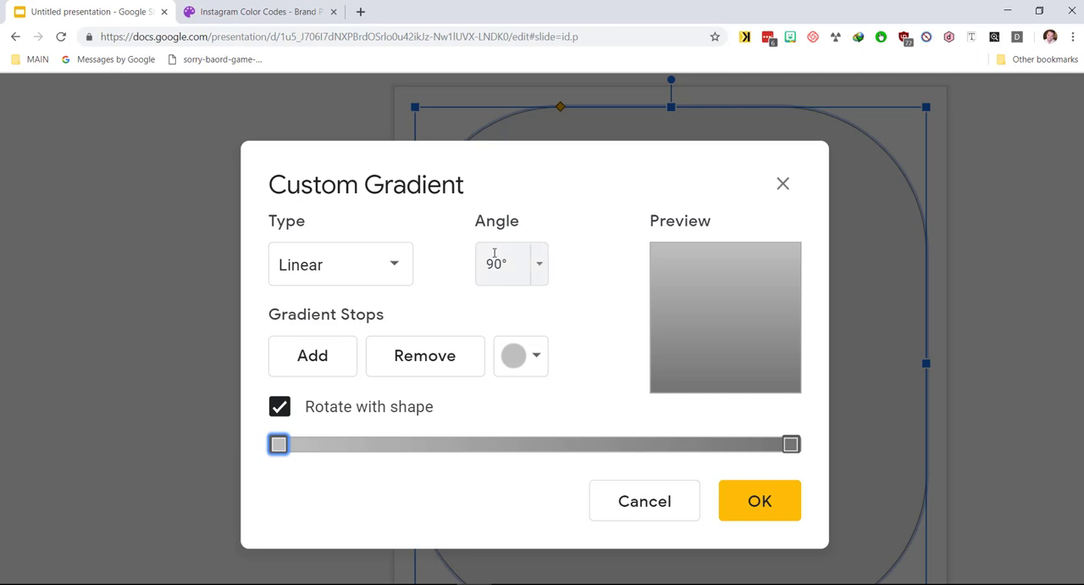
# Step: Try a 135° gradient angle, then set the angle back to 90°
pyautogui.click(539, 264)
pyautogui.click(531, 418)
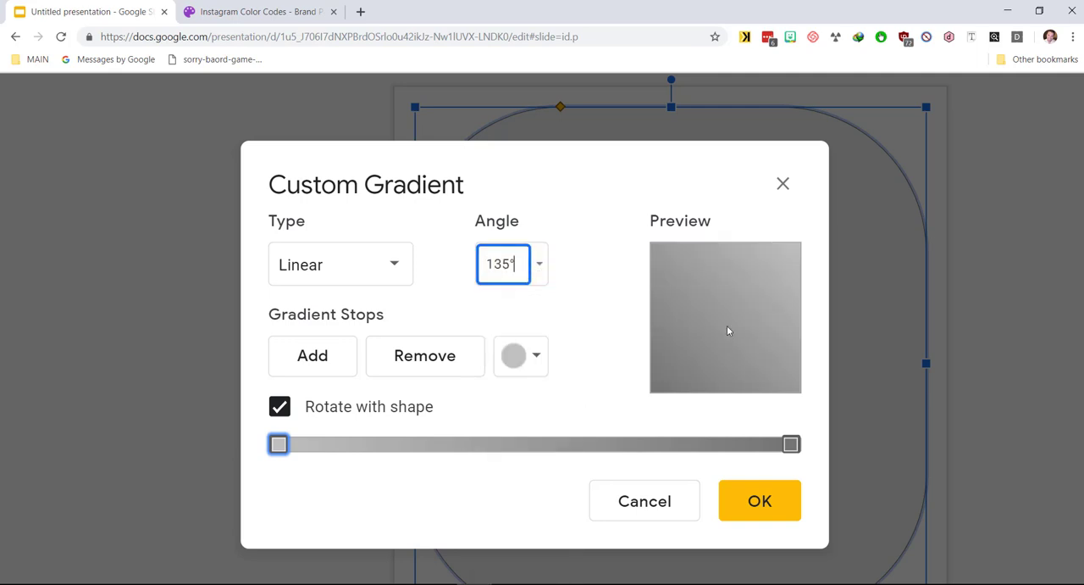
pyautogui.click(544, 268)
pyautogui.click(527, 383)
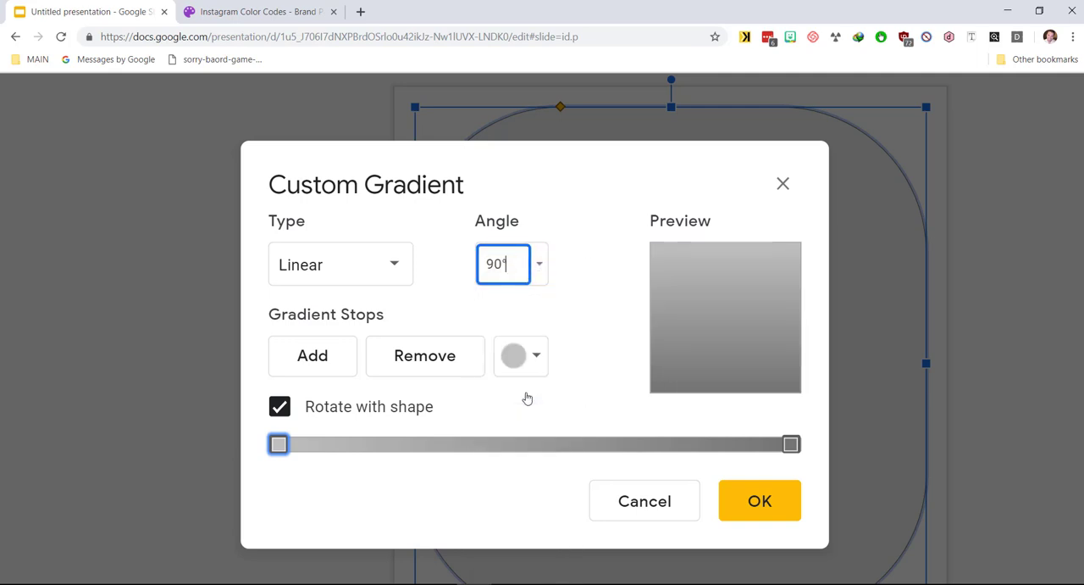
pyautogui.click(462, 299)
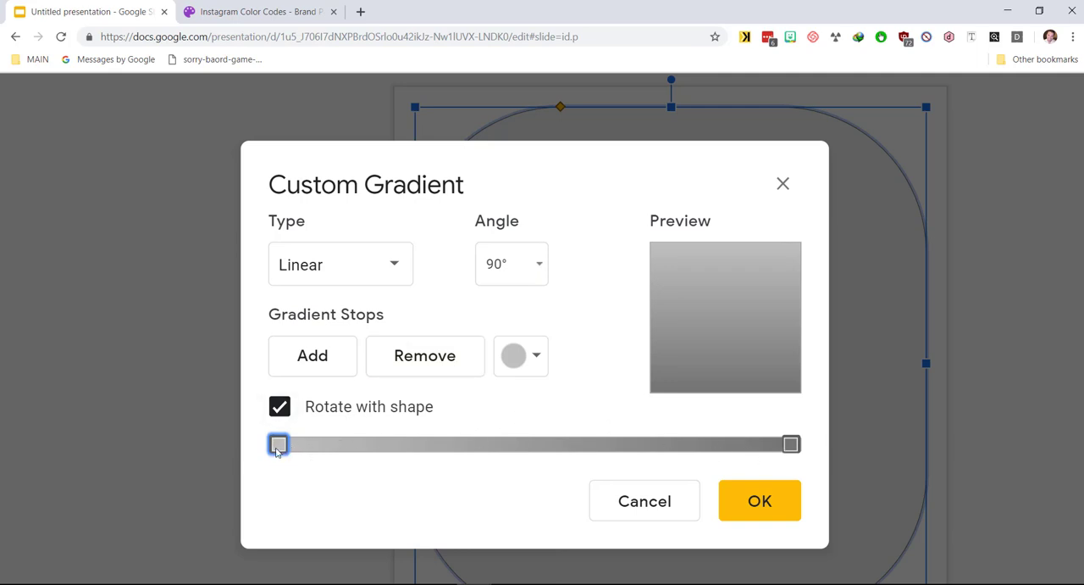
# Step: Review the Instagram brand colour hex codes on the Brand Palettes page in the other tab
pyautogui.click(792, 444)
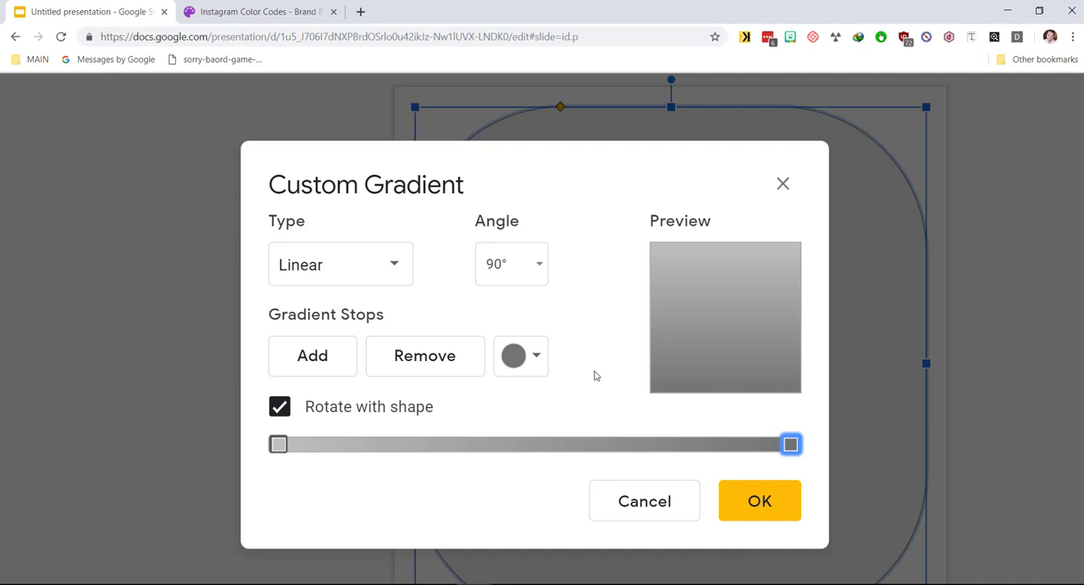
pyautogui.click(253, 19)
pyautogui.scroll(-4, 552, 324)
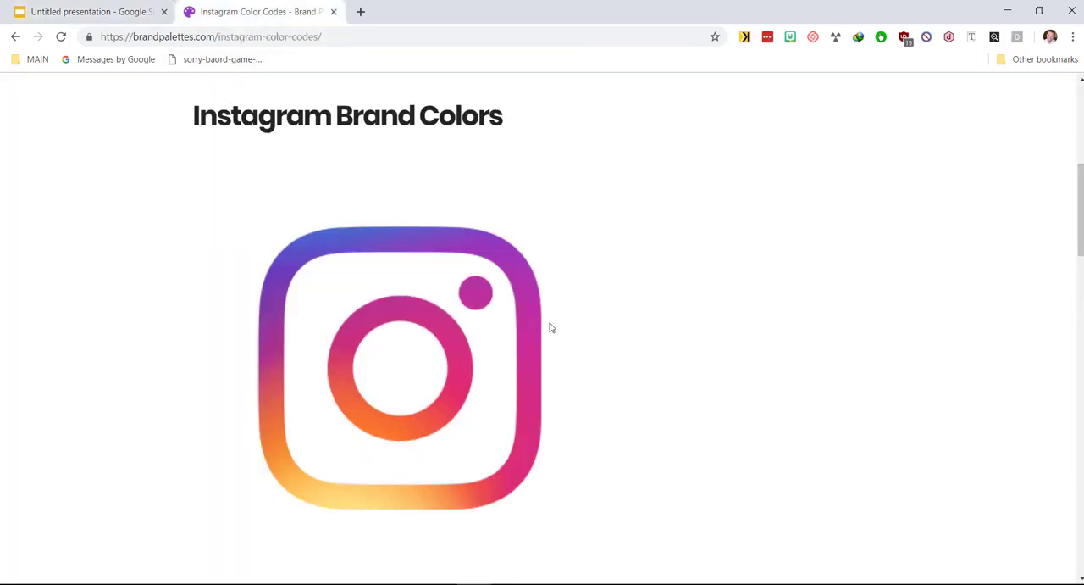
pyautogui.scroll(-5, 550, 321)
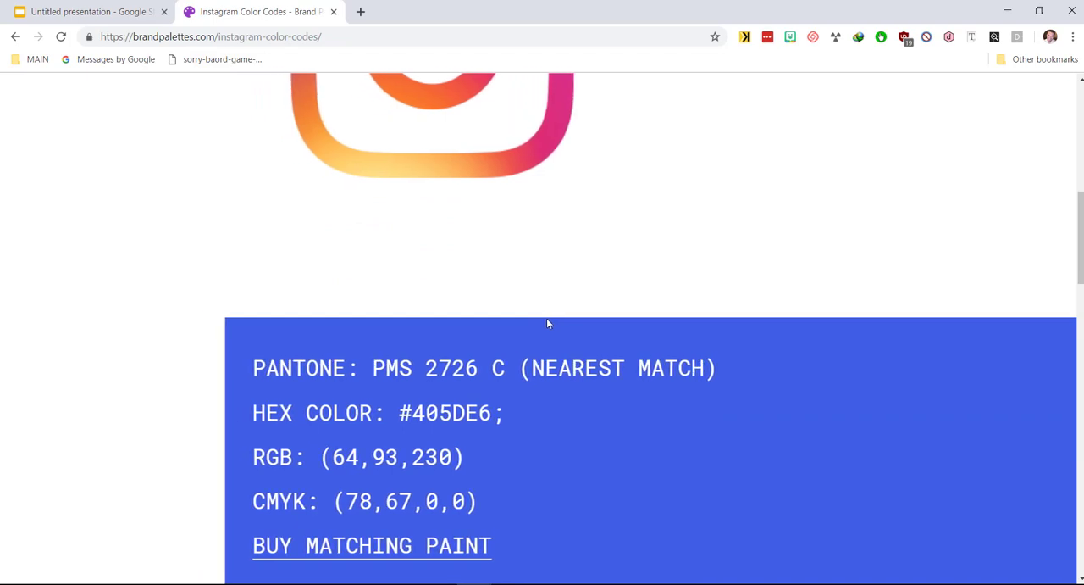
pyautogui.scroll(-3, 547, 323)
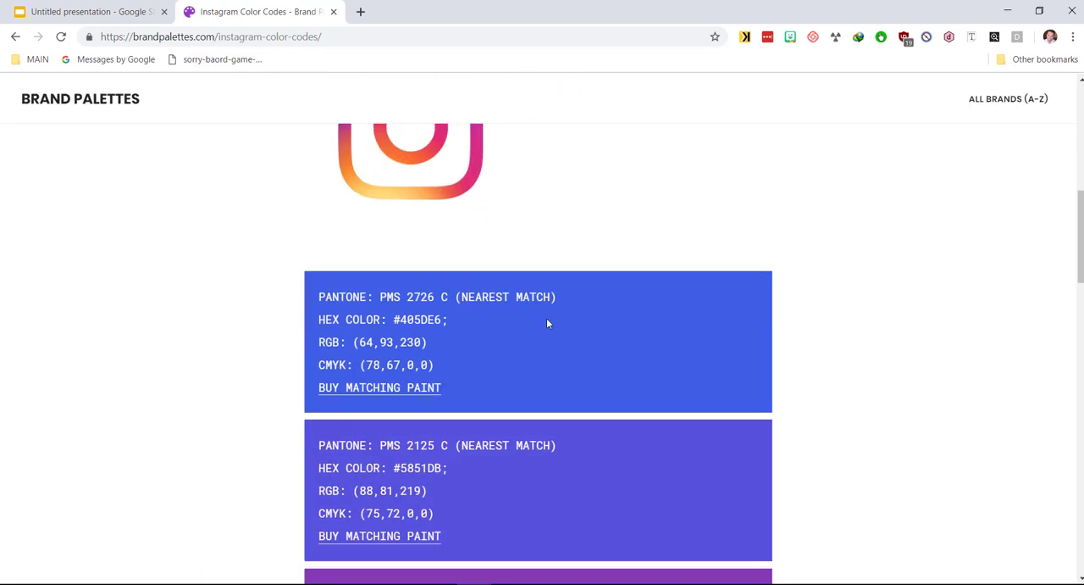
pyautogui.scroll(-3, 510, 419)
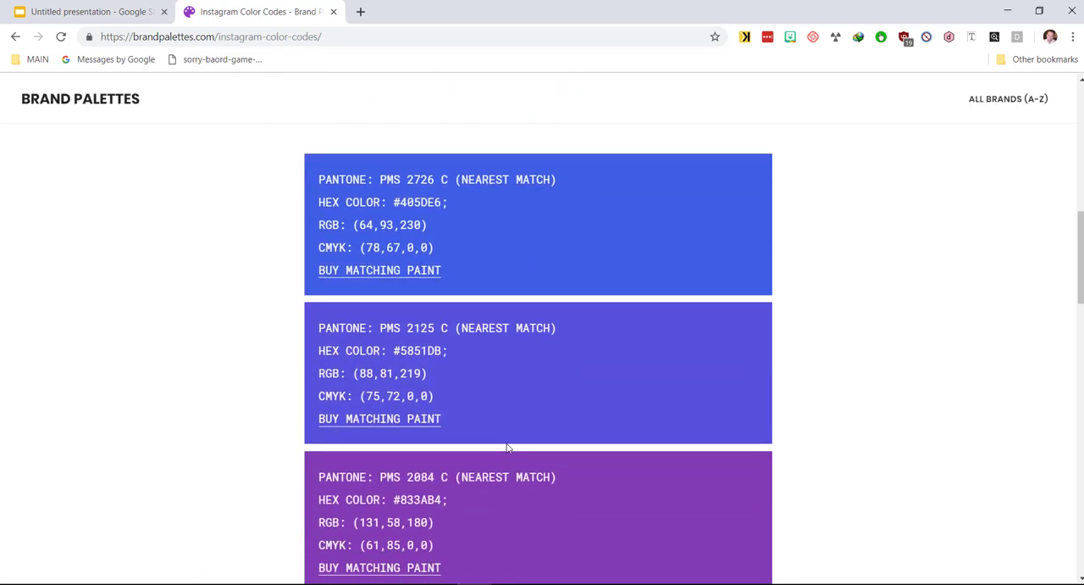
pyautogui.scroll(-1, 498, 460)
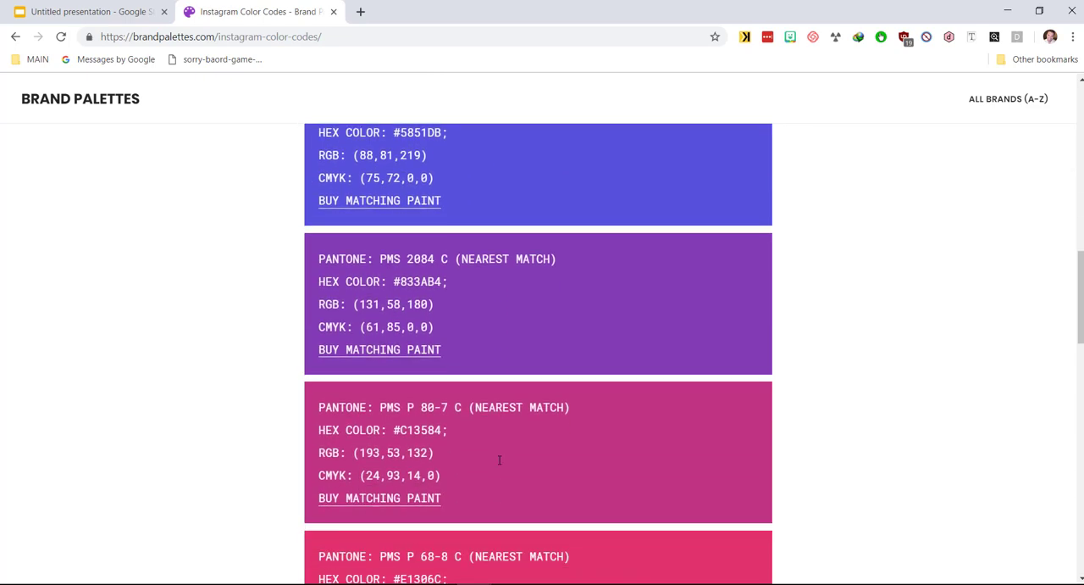
pyautogui.scroll(-5, 505, 498)
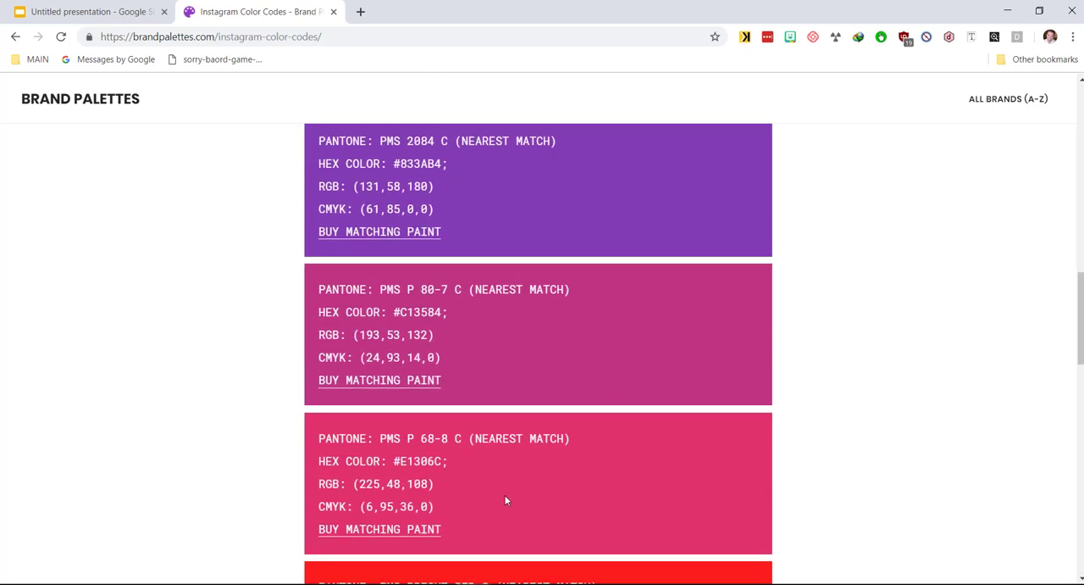
pyautogui.scroll(-5, 561, 482)
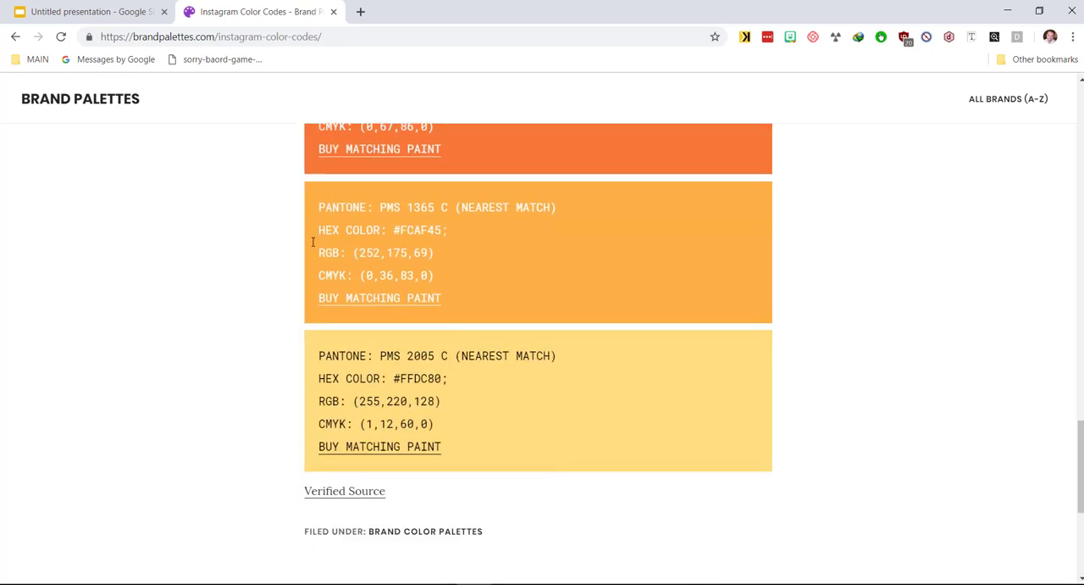
pyautogui.click(123, 16)
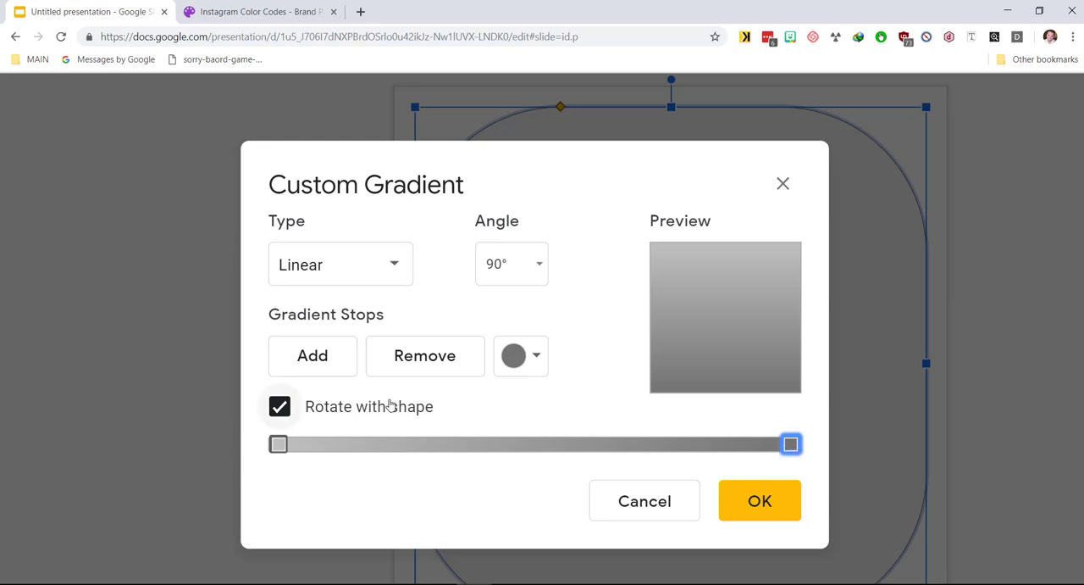
# Step: Add four gradient stops to the gradient bar
pyautogui.click(332, 352)
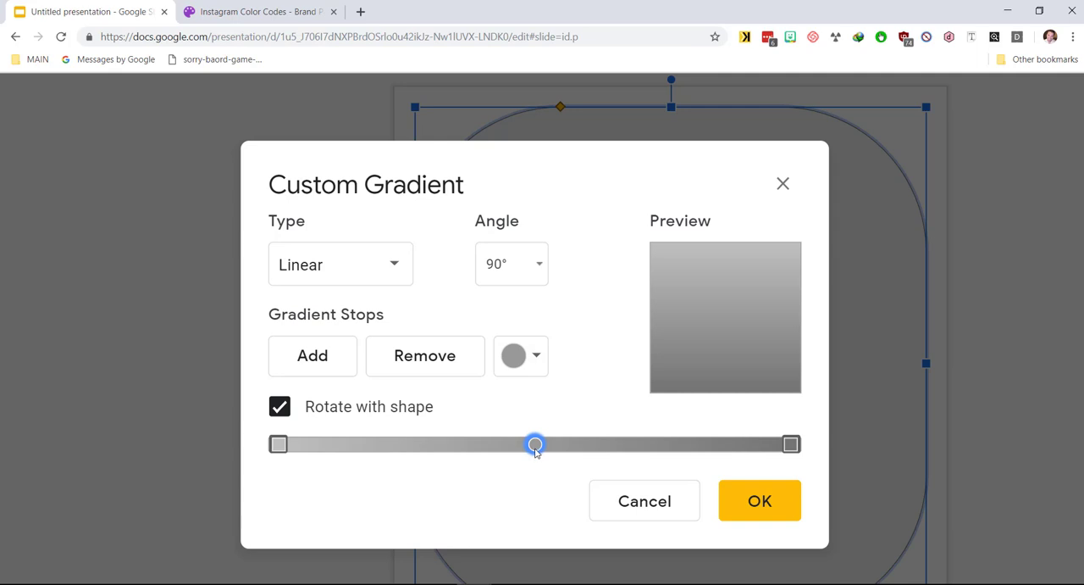
pyautogui.click(301, 362)
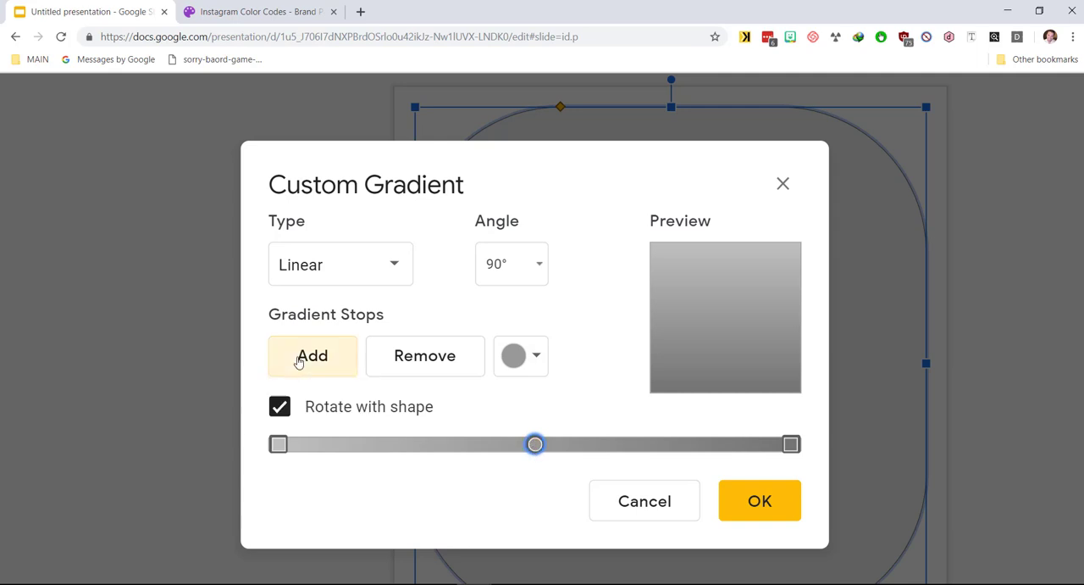
pyautogui.click(303, 363)
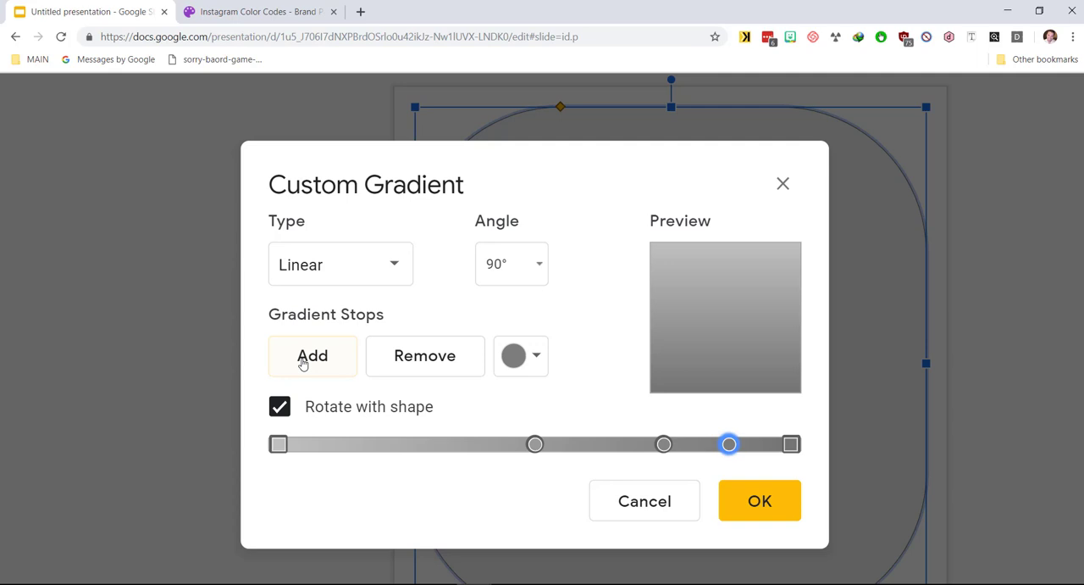
pyautogui.click(303, 362)
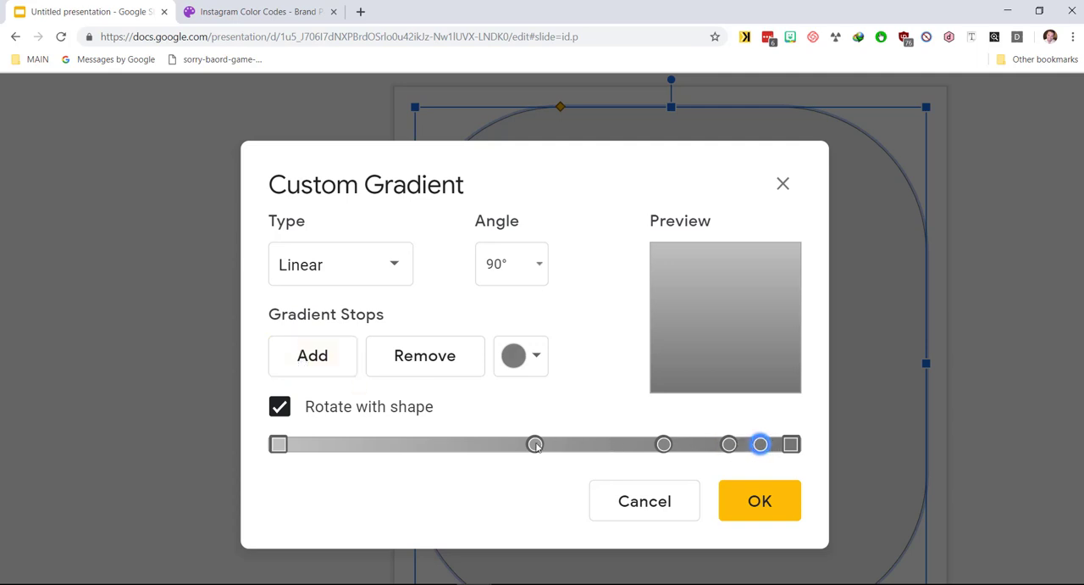
# Step: Move the four new stops toward the start of the gradient bar
pyautogui.moveTo(535, 444); pyautogui.dragTo(334, 455)
pyautogui.moveTo(665, 444); pyautogui.dragTo(393, 452)
pyautogui.moveTo(728, 444); pyautogui.dragTo(457, 451)
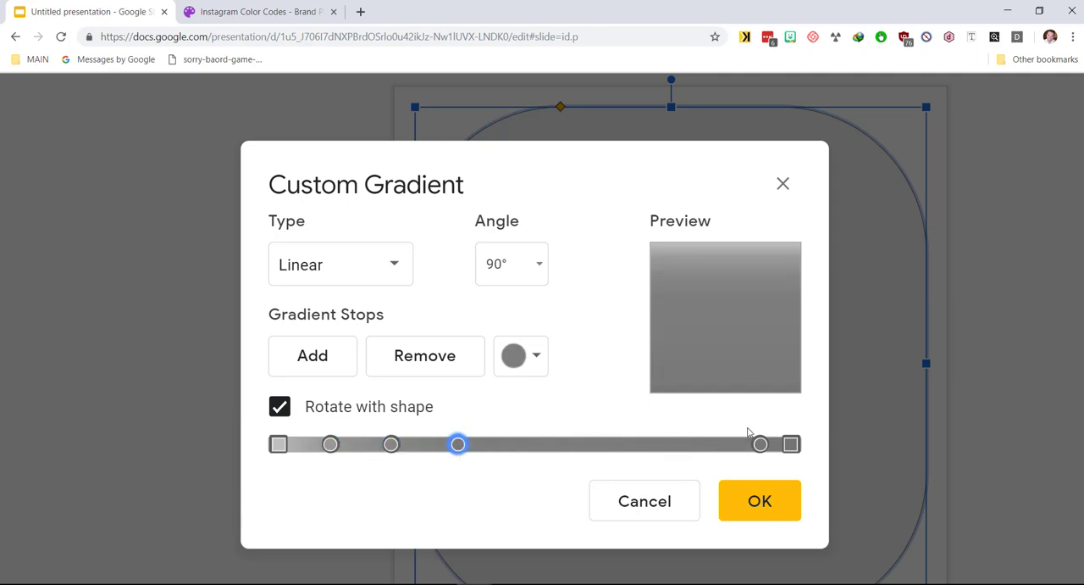
pyautogui.moveTo(760, 447); pyautogui.dragTo(519, 462)
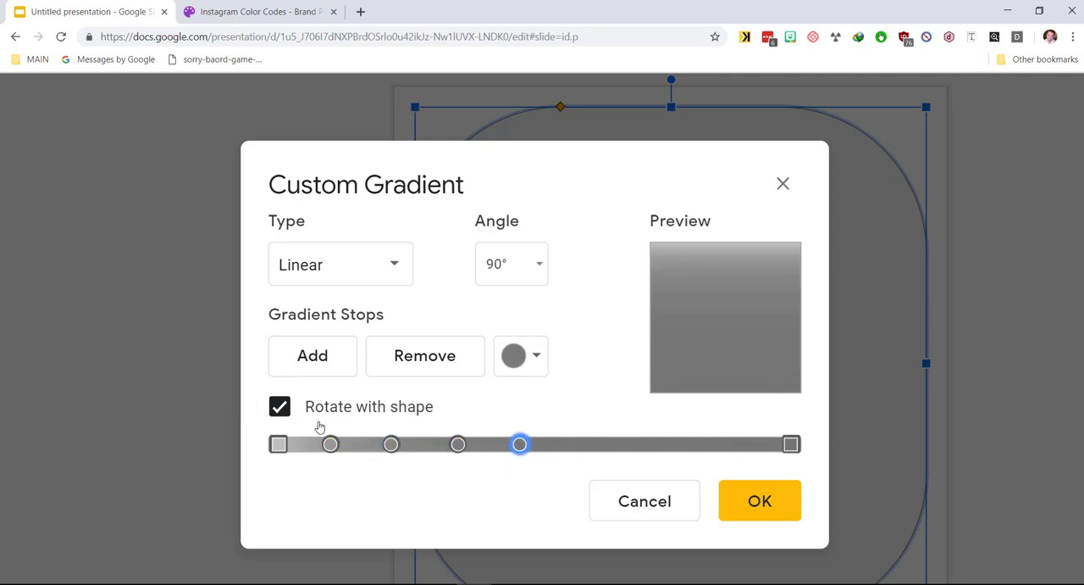
# Step: Add four more gradient stops to the gradient bar
pyautogui.click(315, 357)
pyautogui.click(315, 357)
pyautogui.click(315, 357)
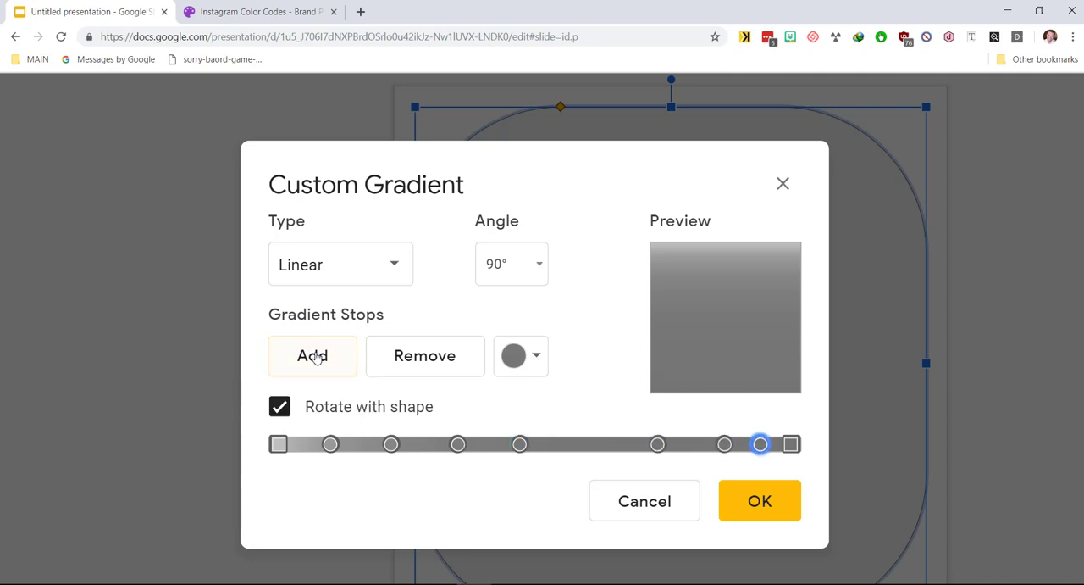
pyautogui.click(316, 357)
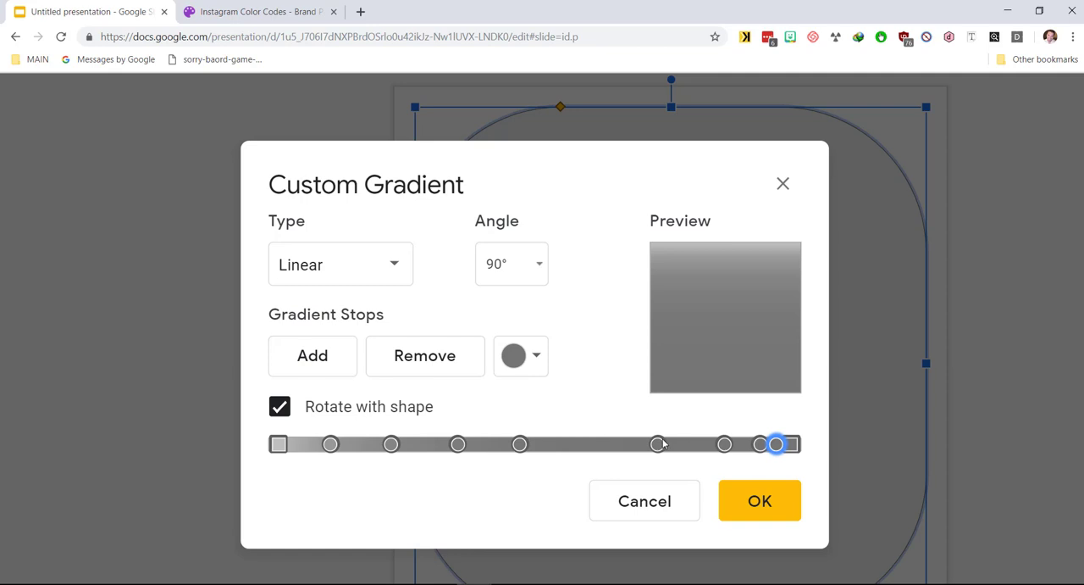
# Step: Spread the four latest stops across the right half of the gradient bar
pyautogui.moveTo(657, 446); pyautogui.dragTo(591, 445)
pyautogui.moveTo(725, 445); pyautogui.dragTo(653, 446)
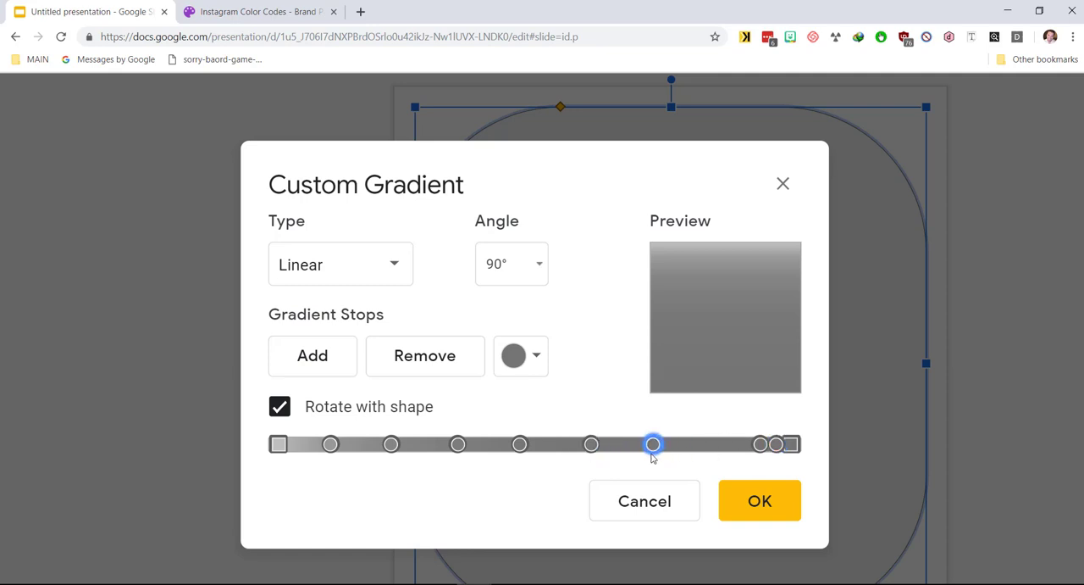
pyautogui.moveTo(760, 445); pyautogui.dragTo(704, 447)
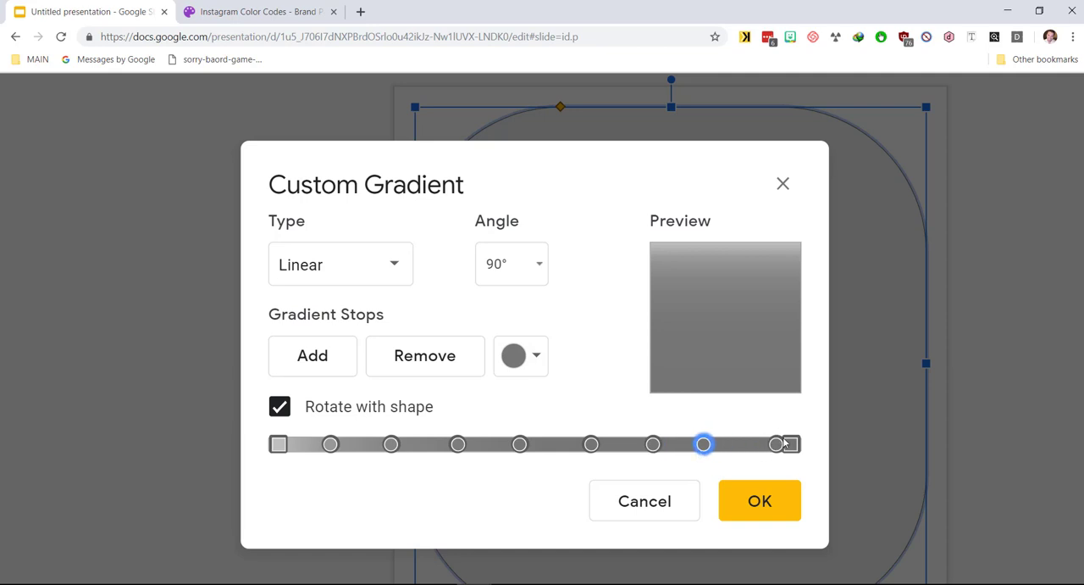
pyautogui.moveTo(776, 444); pyautogui.dragTo(750, 449)
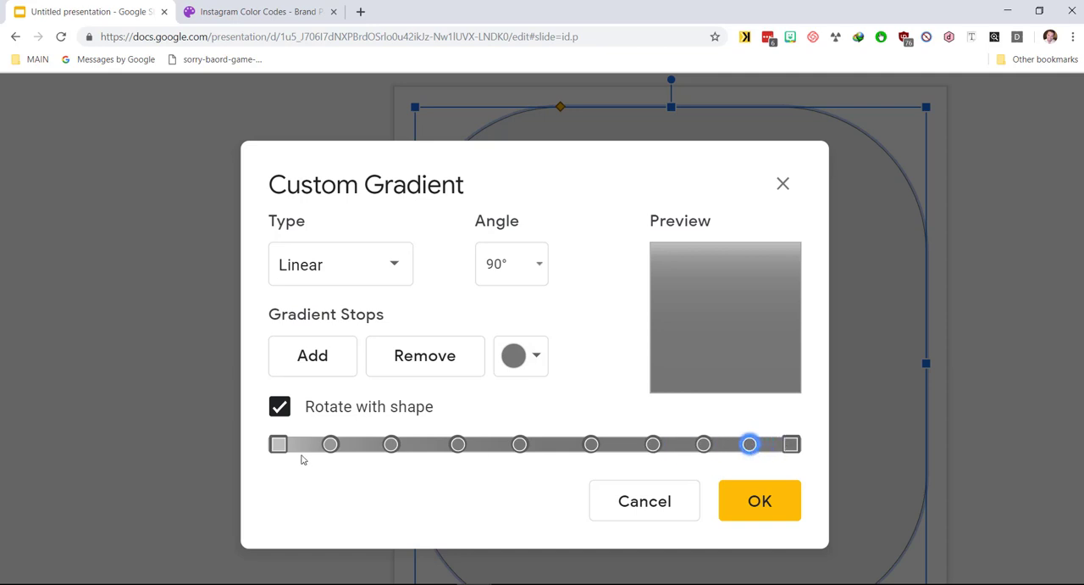
# Step: Adjust all eight stops to roughly even spacing along the gradient bar
pyautogui.moveTo(330, 446)
pyautogui.mouseDown()
pyautogui.moveTo(300, 453)
pyautogui.moveTo(325, 451)
pyautogui.mouseUp()
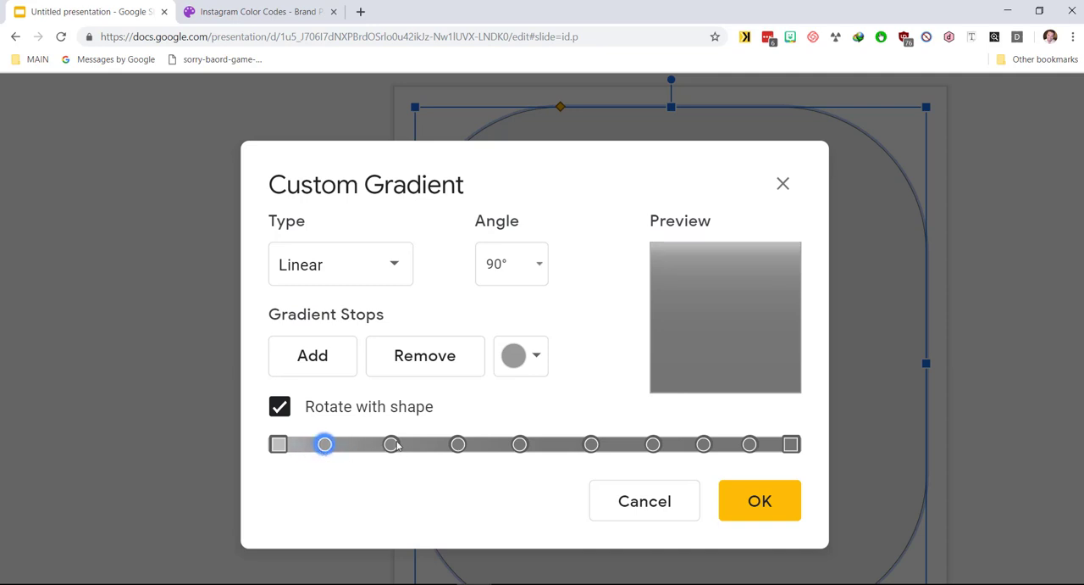
pyautogui.moveTo(398, 446); pyautogui.dragTo(382, 448)
pyautogui.moveTo(457, 449); pyautogui.dragTo(437, 458)
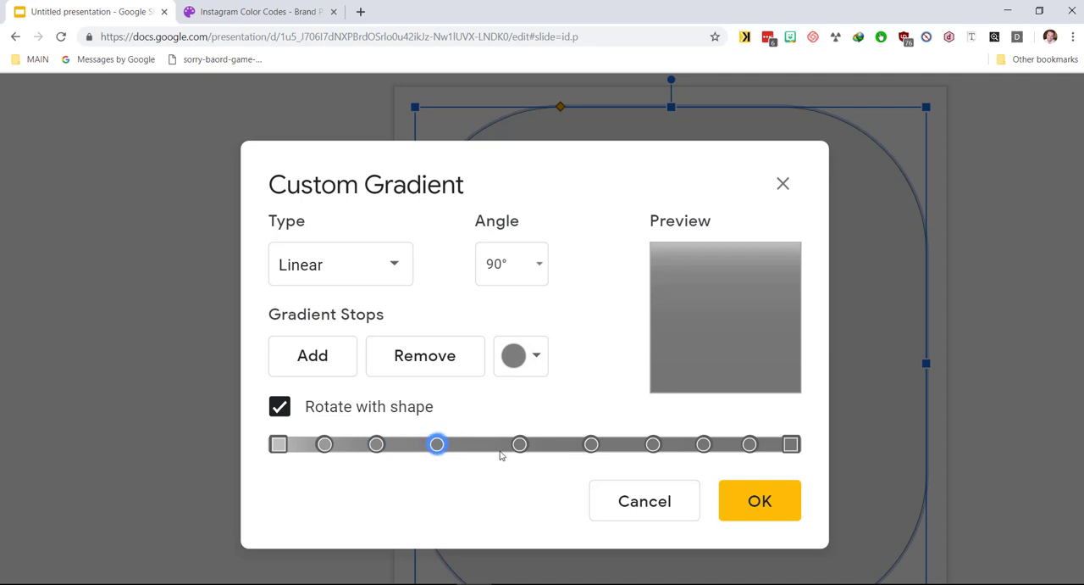
pyautogui.moveTo(518, 444); pyautogui.dragTo(490, 449)
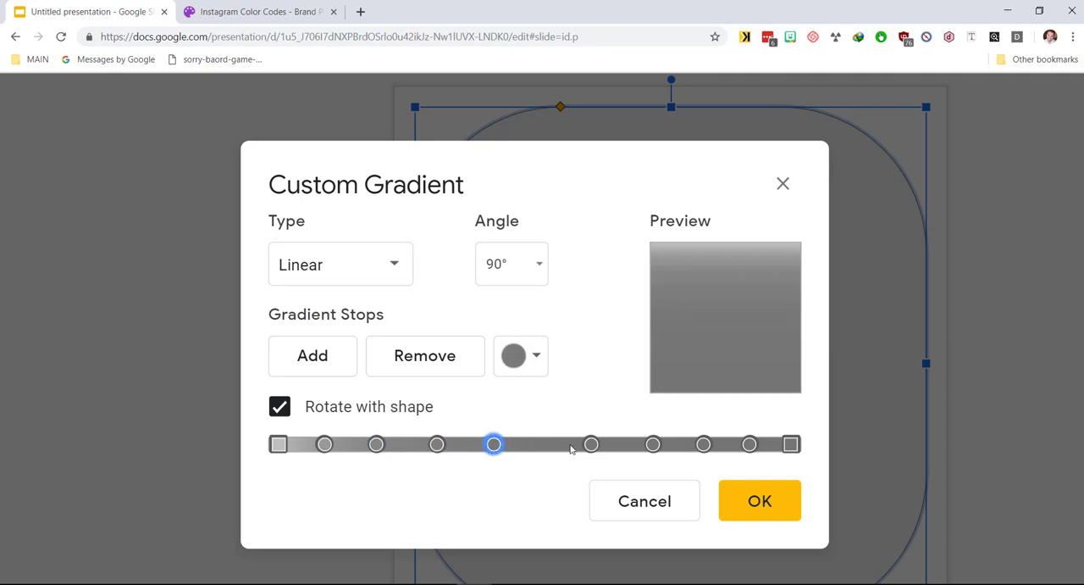
pyautogui.moveTo(594, 445); pyautogui.dragTo(555, 454)
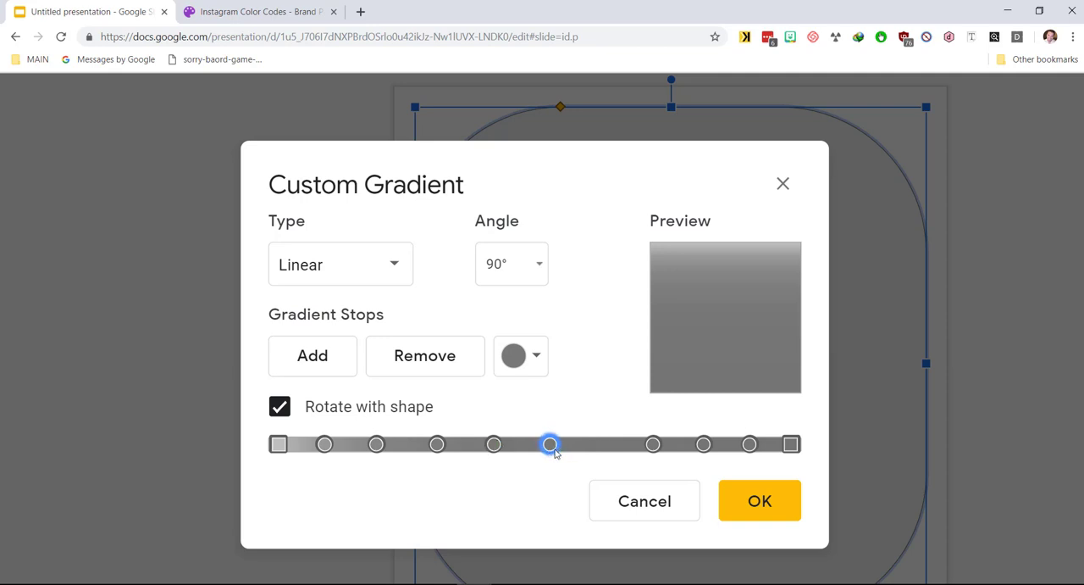
pyautogui.moveTo(652, 444); pyautogui.dragTo(623, 447)
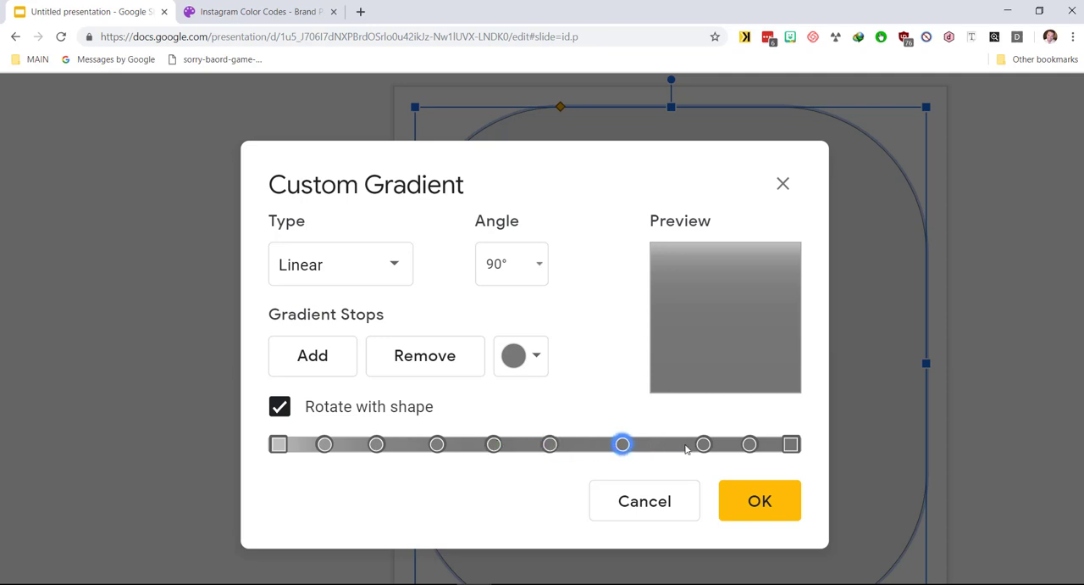
pyautogui.moveTo(702, 447); pyautogui.dragTo(679, 447)
pyautogui.moveTo(759, 449); pyautogui.dragTo(730, 450)
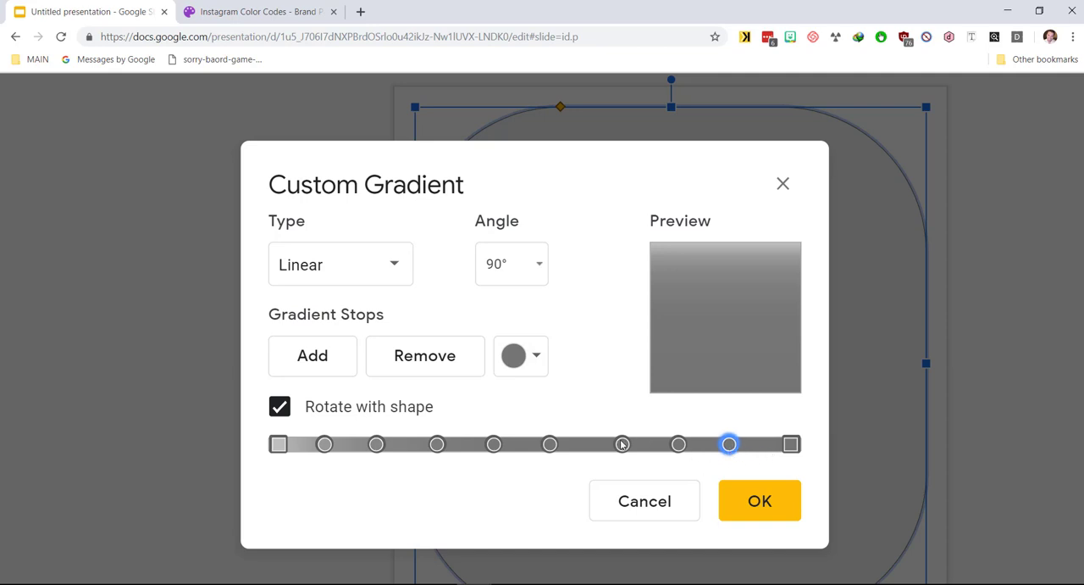
pyautogui.moveTo(551, 447); pyautogui.dragTo(511, 448)
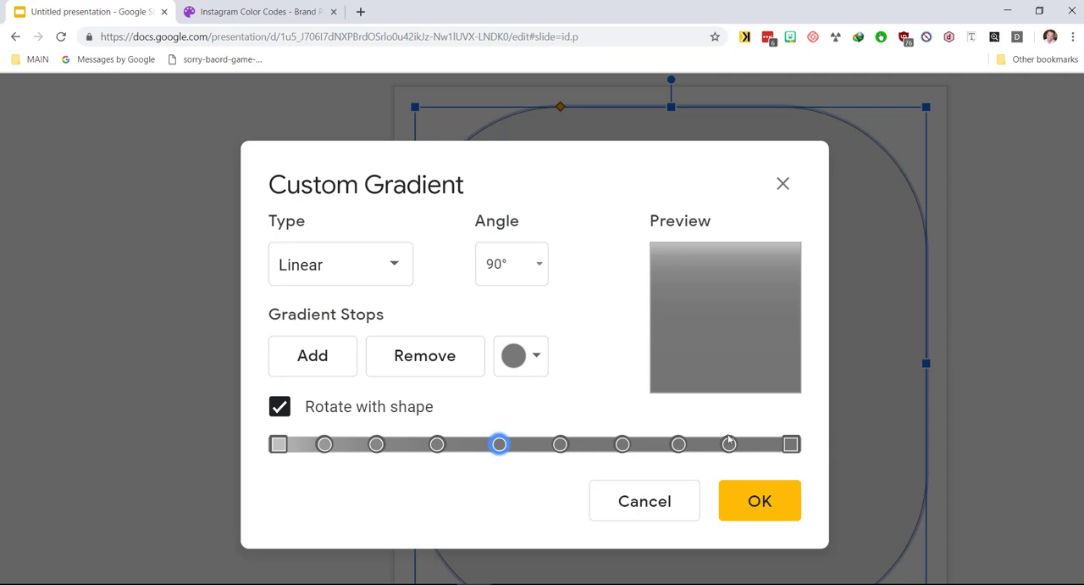
pyautogui.moveTo(730, 446); pyautogui.dragTo(683, 447)
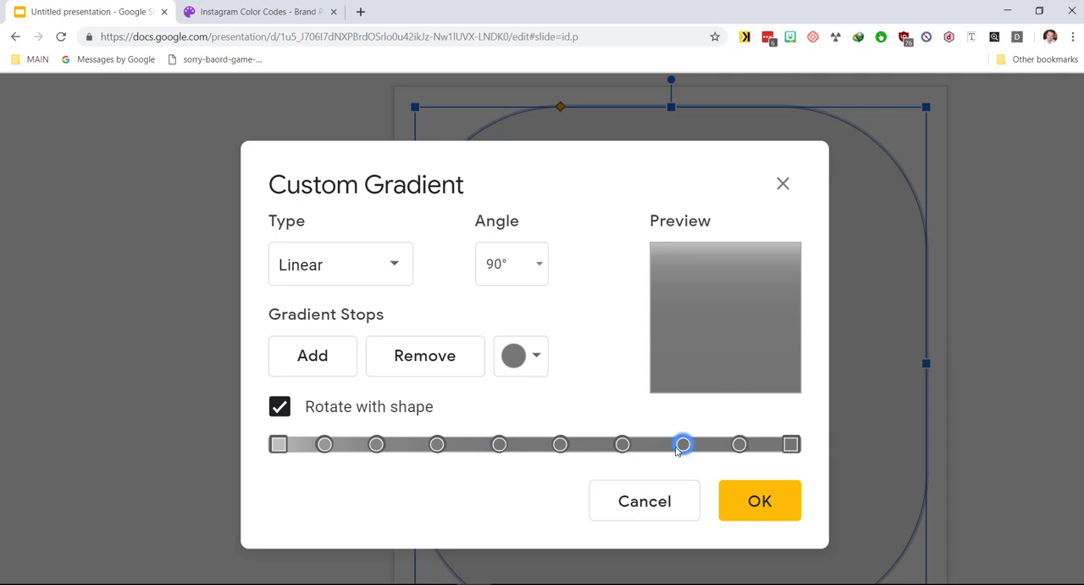
# Step: Copy the first Instagram brand hex code 405DE6 from the Instagram colour codes page
pyautogui.click(619, 448)
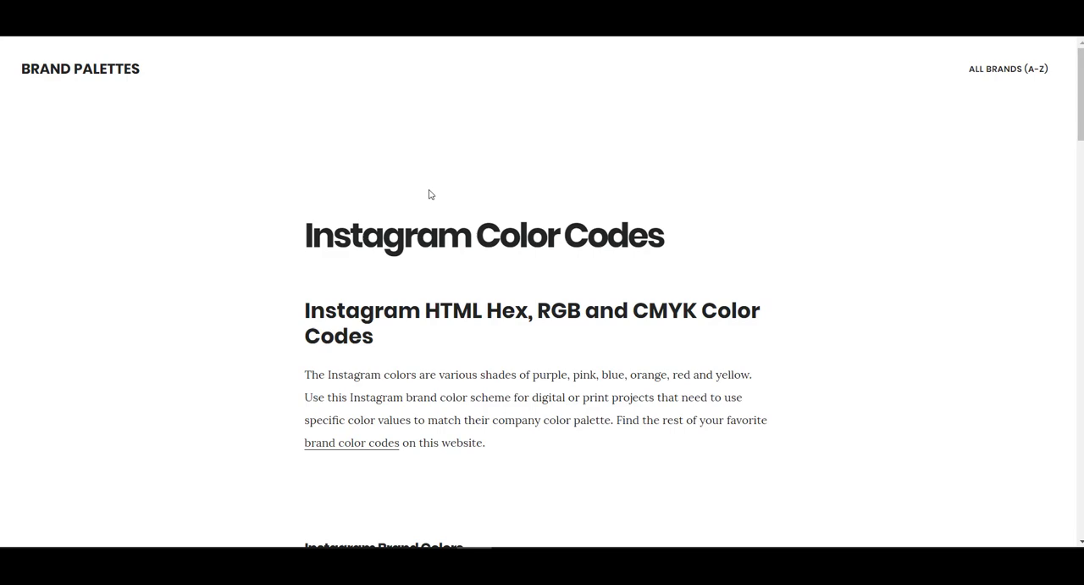
pyautogui.scroll(-5, 429, 194)
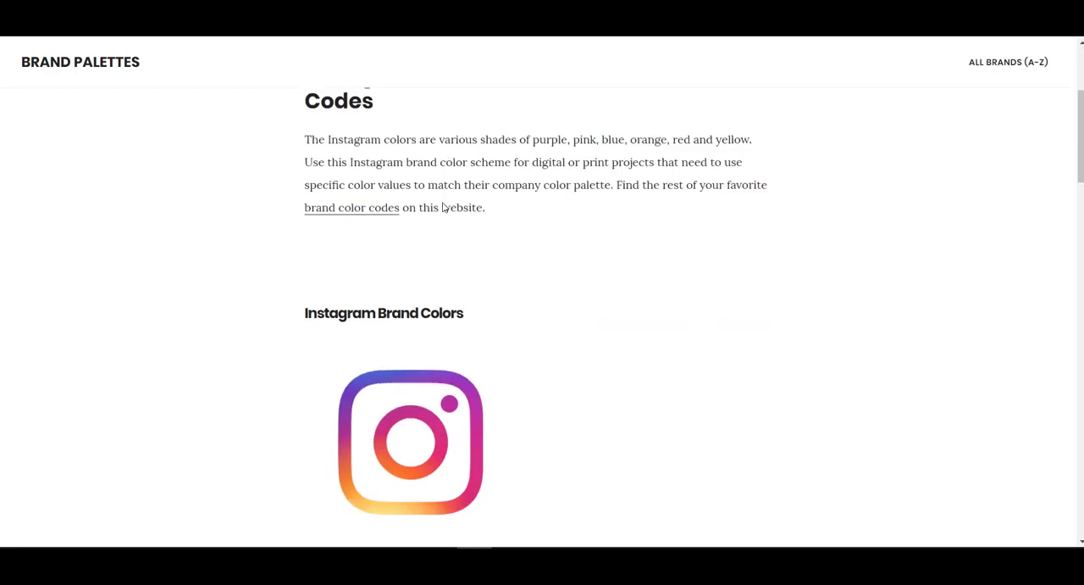
pyautogui.scroll(-2, 439, 244)
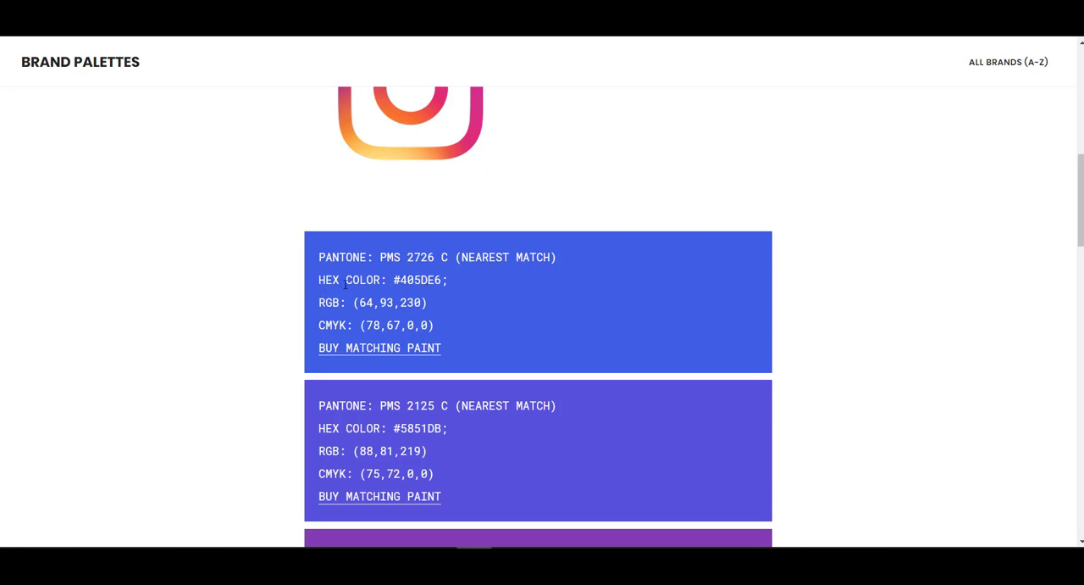
pyautogui.scroll(5, 345, 284)
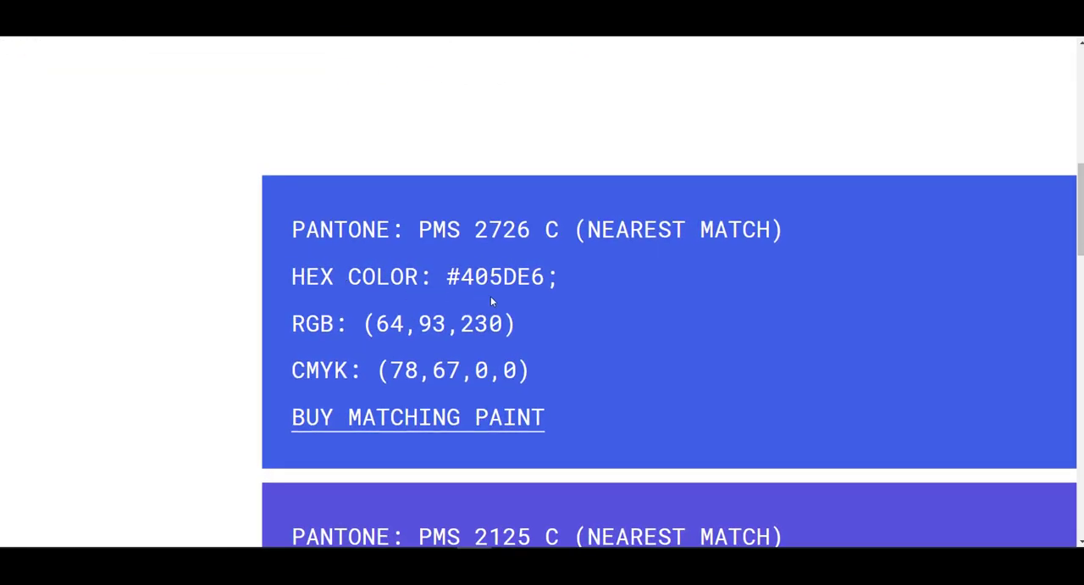
pyautogui.moveTo(460, 278); pyautogui.dragTo(544, 282)
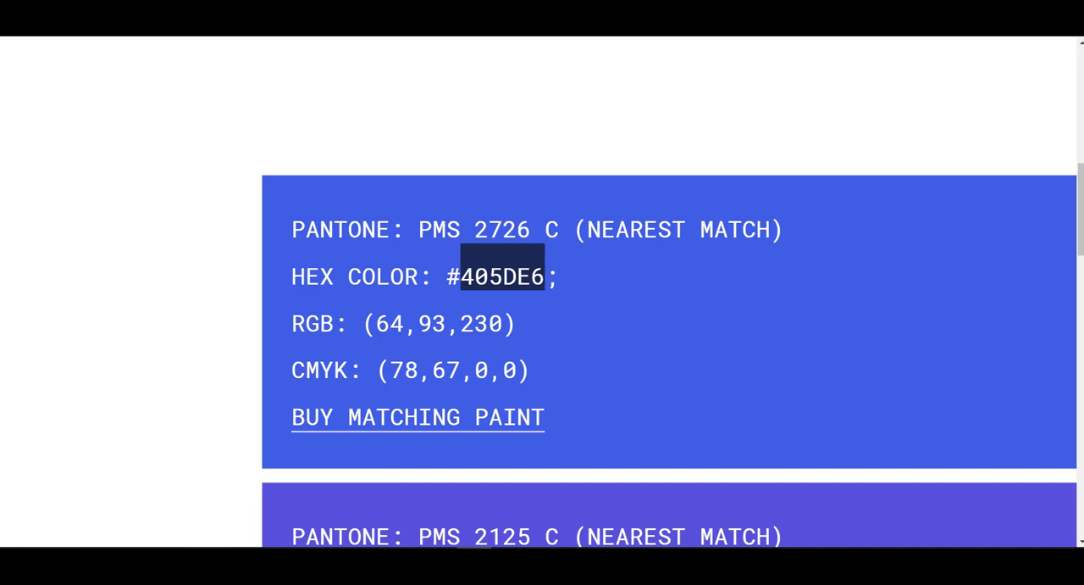
pyautogui.rightClick(501, 276)
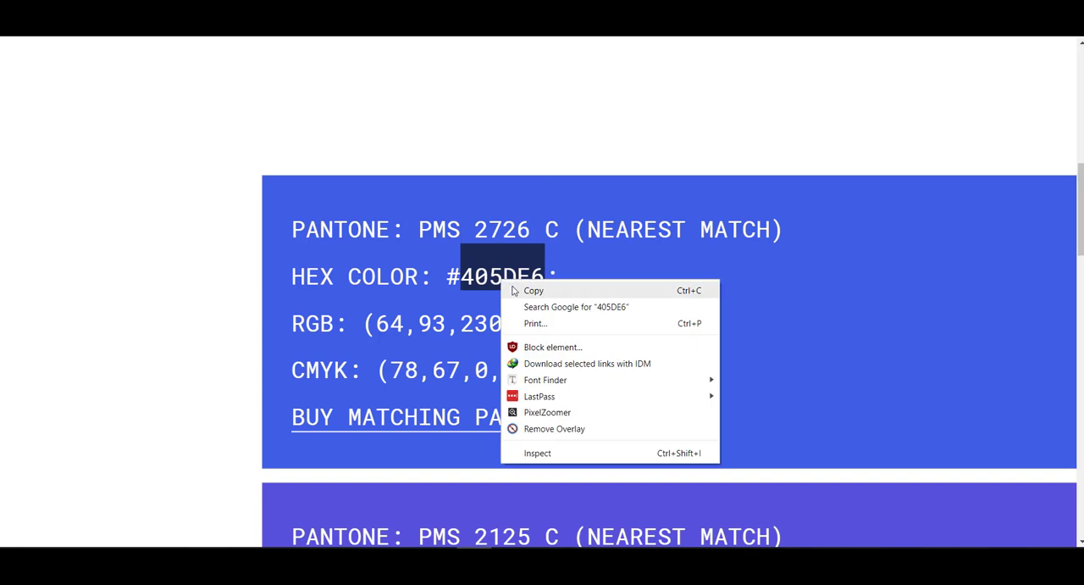
pyautogui.click(525, 287)
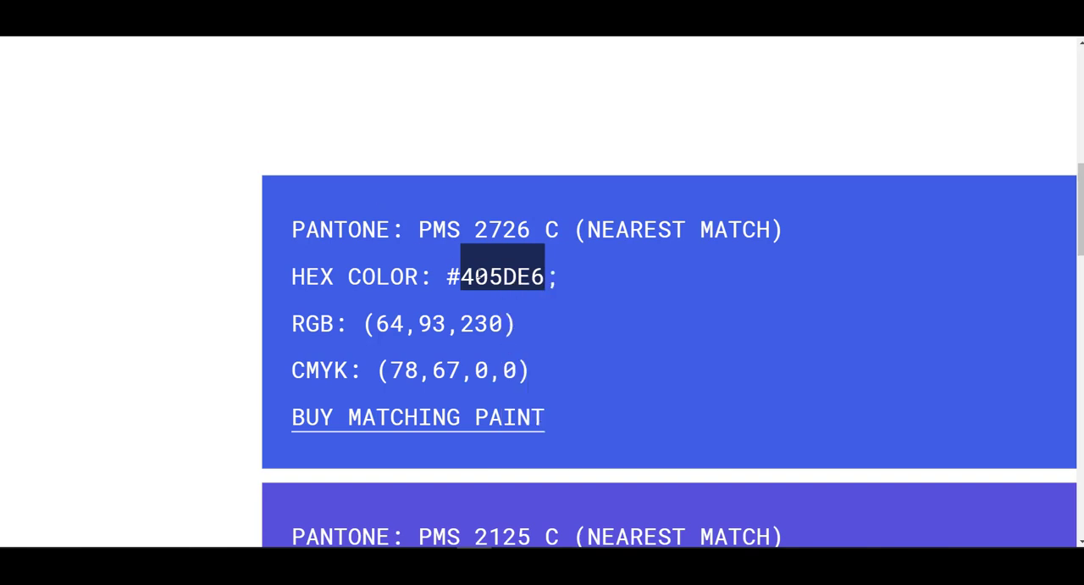
pyautogui.click(480, 273)
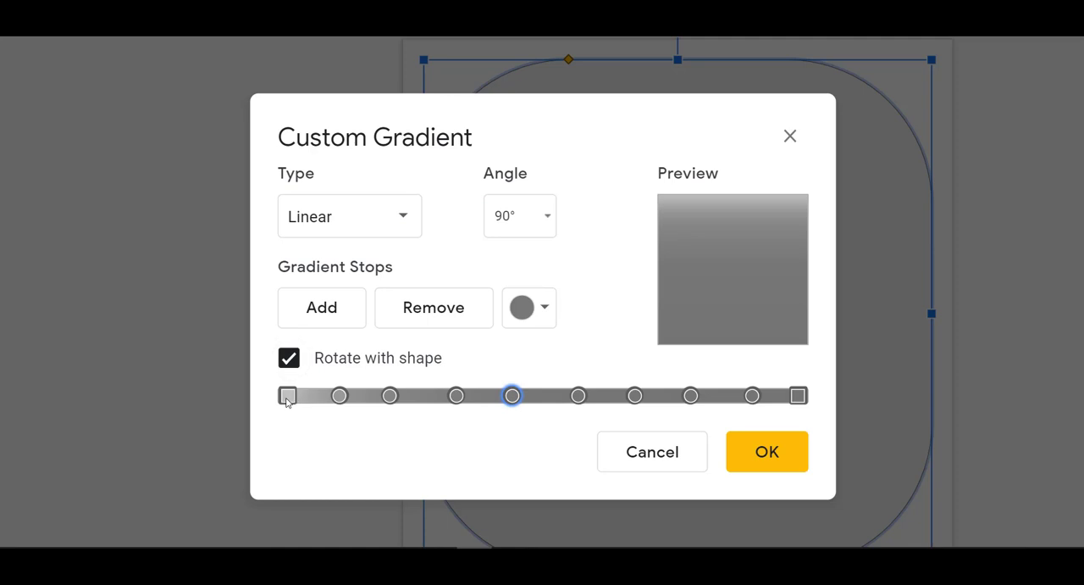
# Step: Select the first gradient stop and paste 405DE6 into a new custom colour's hex field
pyautogui.click(288, 396)
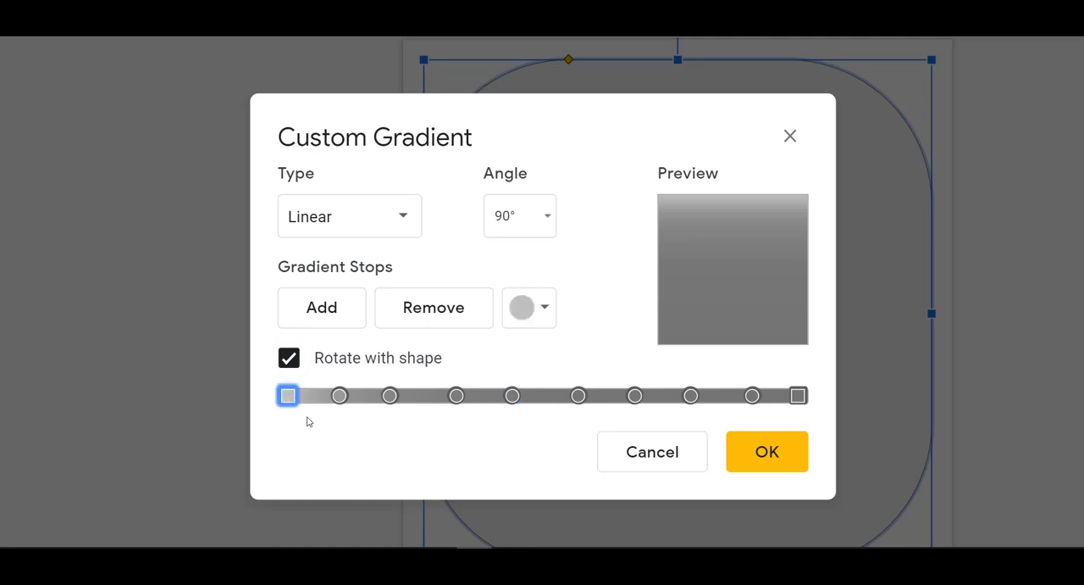
pyautogui.click(340, 396)
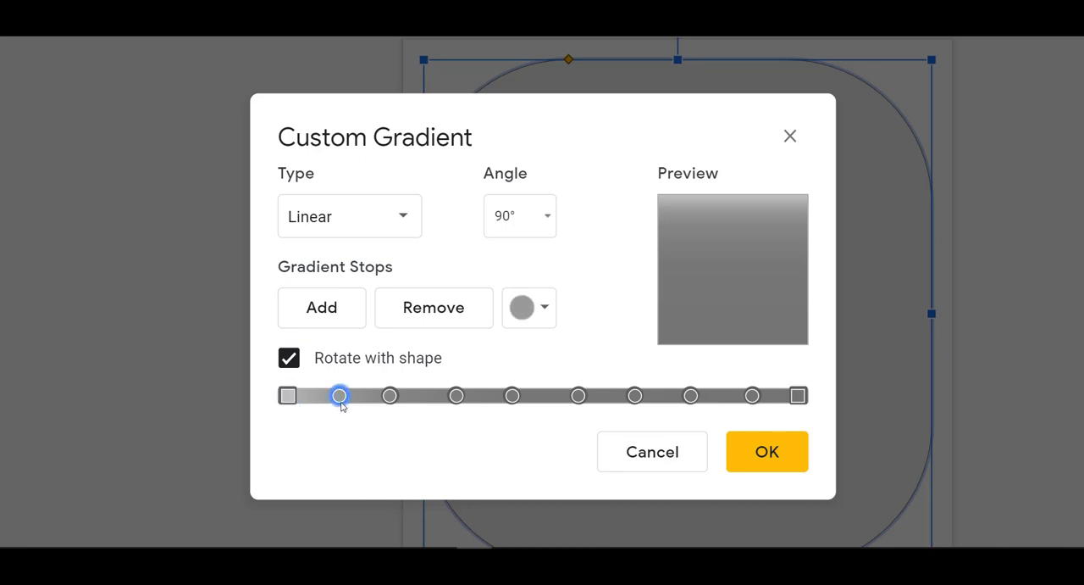
pyautogui.click(387, 396)
pyautogui.click(340, 396)
pyautogui.click(289, 396)
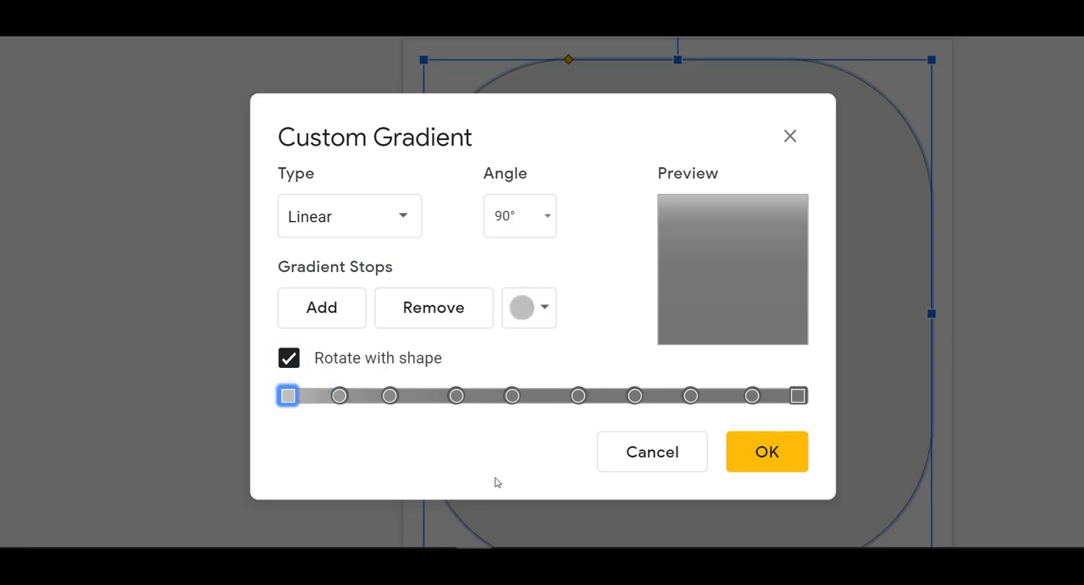
pyautogui.click(539, 311)
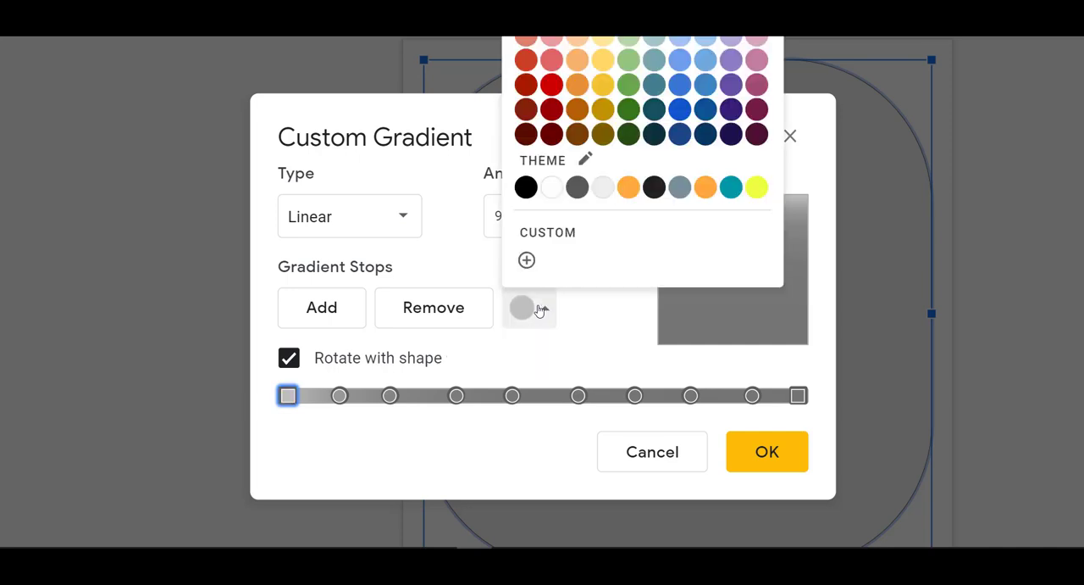
pyautogui.click(526, 262)
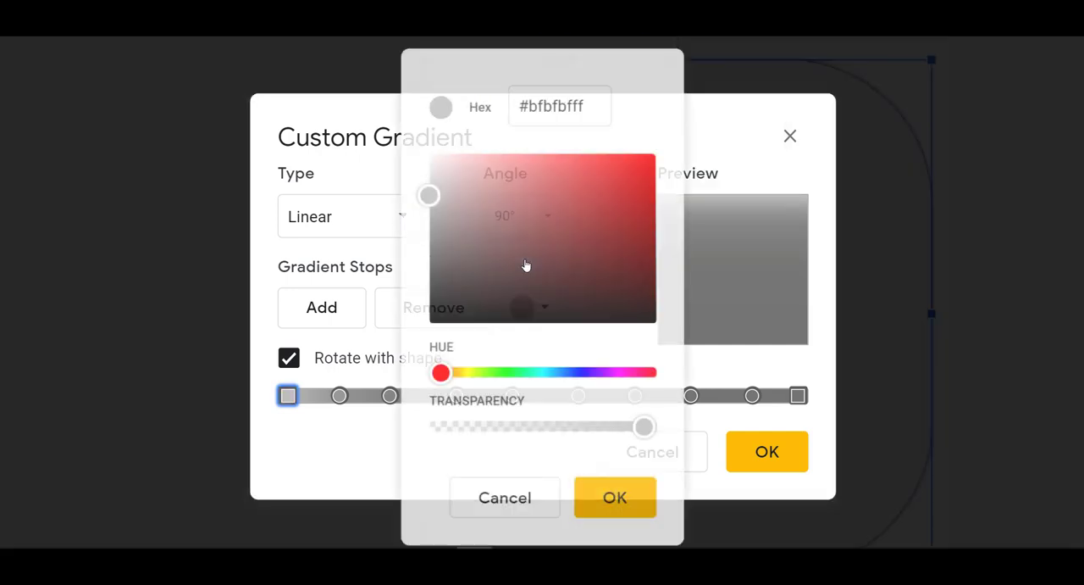
pyautogui.click(511, 107)
pyautogui.tripleClick(510, 107)
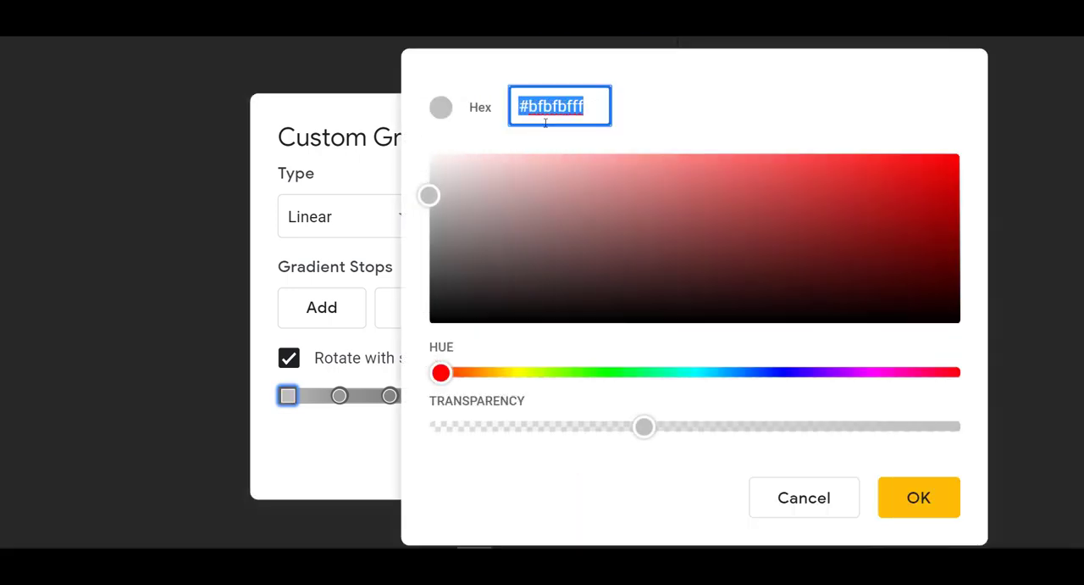
pyautogui.rightClick(559, 112)
pyautogui.click(607, 217)
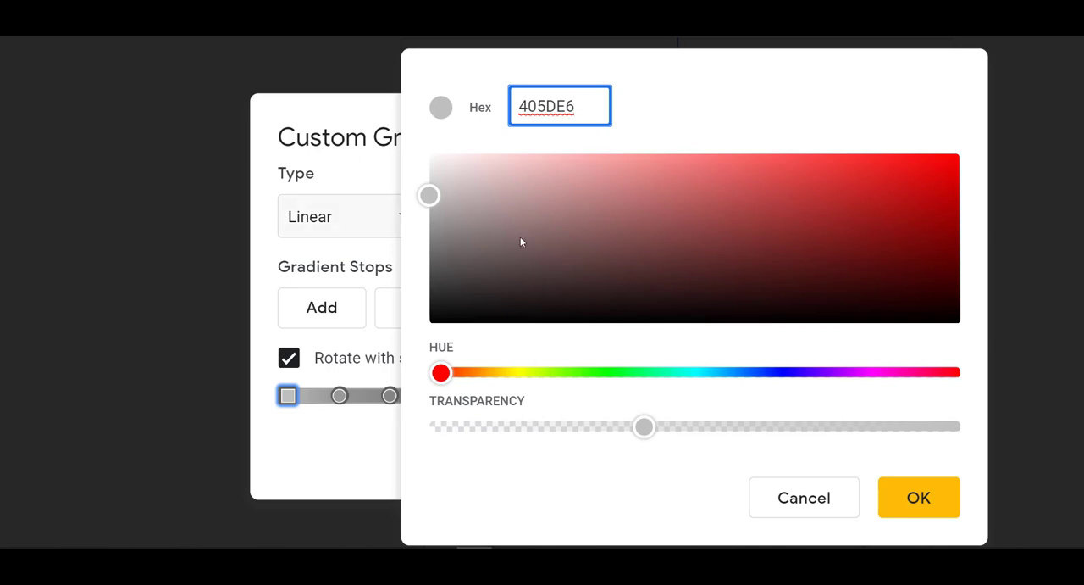
# Step: Add the # prefix to make the hex #405DE6 and apply the custom colour to the first stop
pyautogui.moveTo(598, 106); pyautogui.dragTo(291, 98)
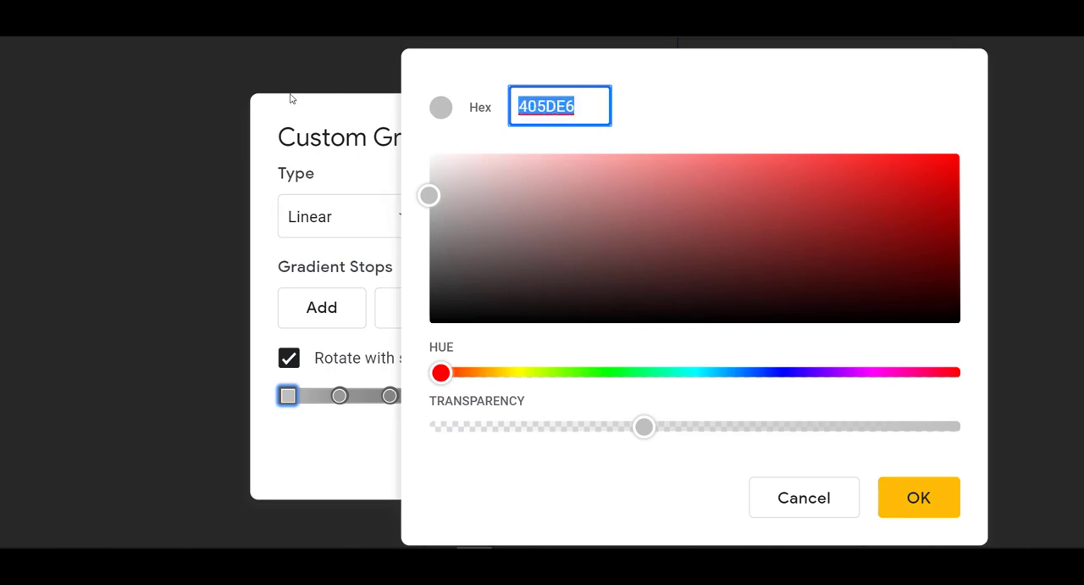
pyautogui.click(460, 66)
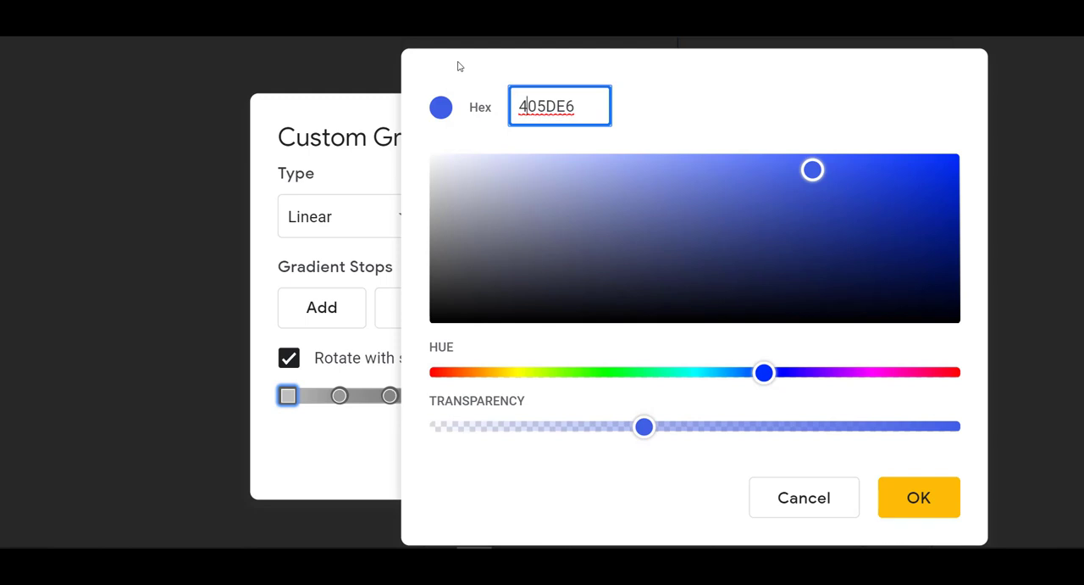
pyautogui.press('Right')
pyautogui.press('Right')
pyautogui.press('Left')
pyautogui.press('Left')
pyautogui.write('#')
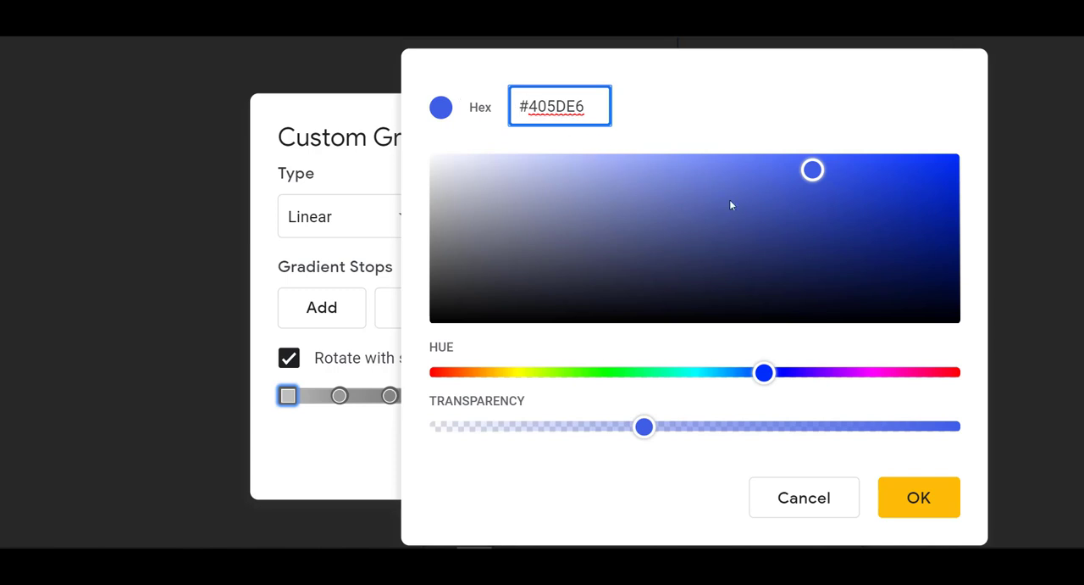
pyautogui.click(932, 500)
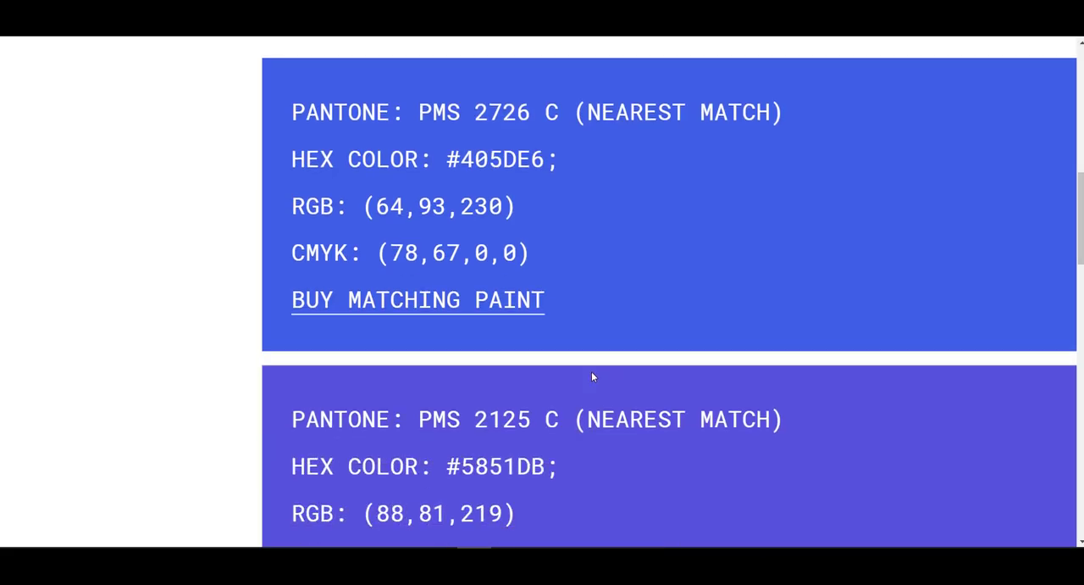
# Step: Copy the second Instagram hex code 5851DB from the brand colours page
pyautogui.scroll(-2, 592, 371)
pyautogui.hscroll(2, 592, 371)
pyautogui.hscroll(-1, 591, 371)
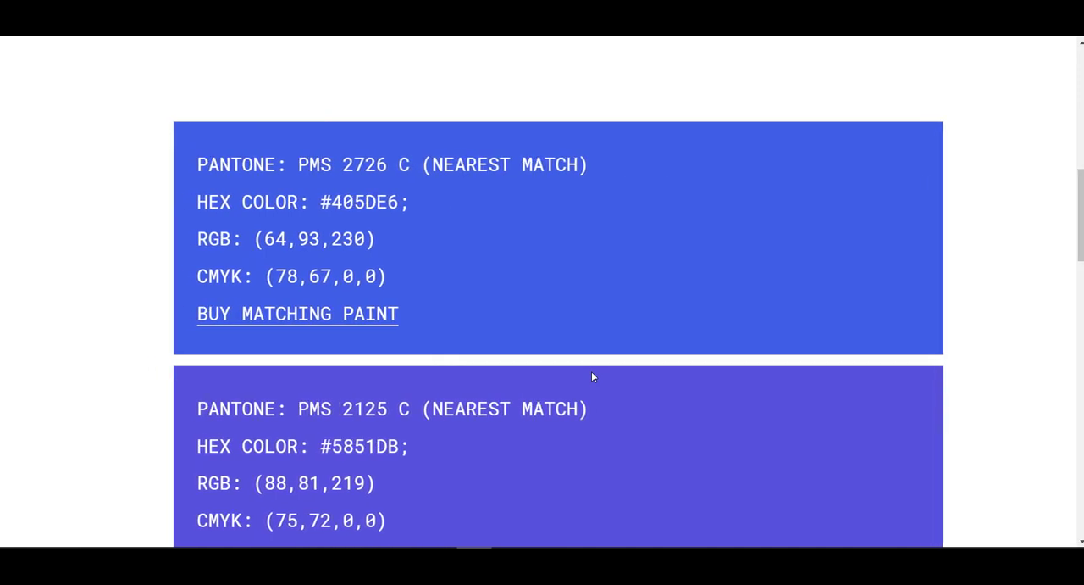
pyautogui.scroll(-1, 592, 375)
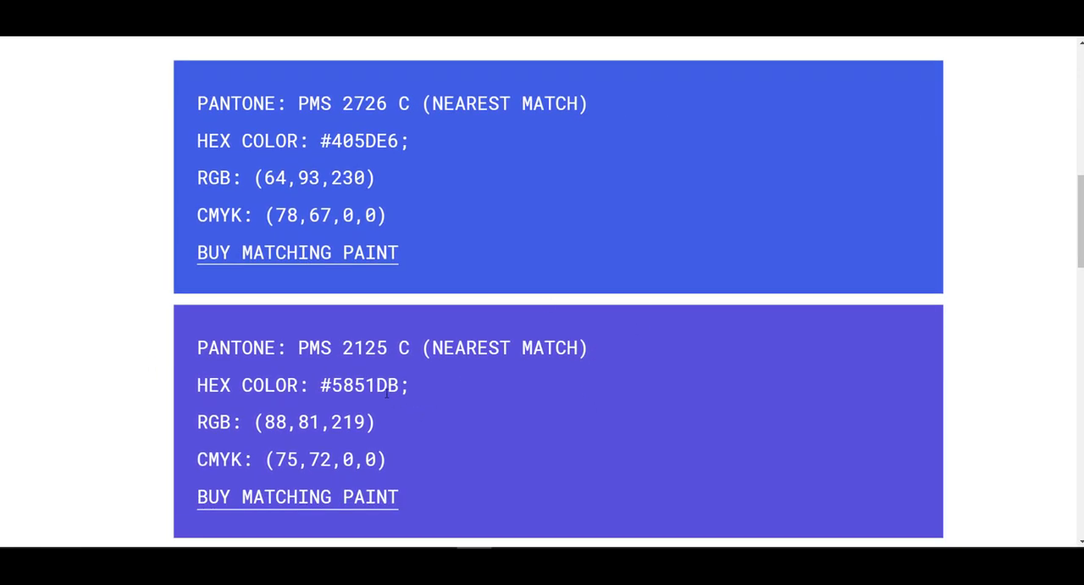
pyautogui.doubleClick(387, 387)
pyautogui.click(448, 383)
pyautogui.doubleClick(360, 388)
pyautogui.hotkey('ctrl', 'c')
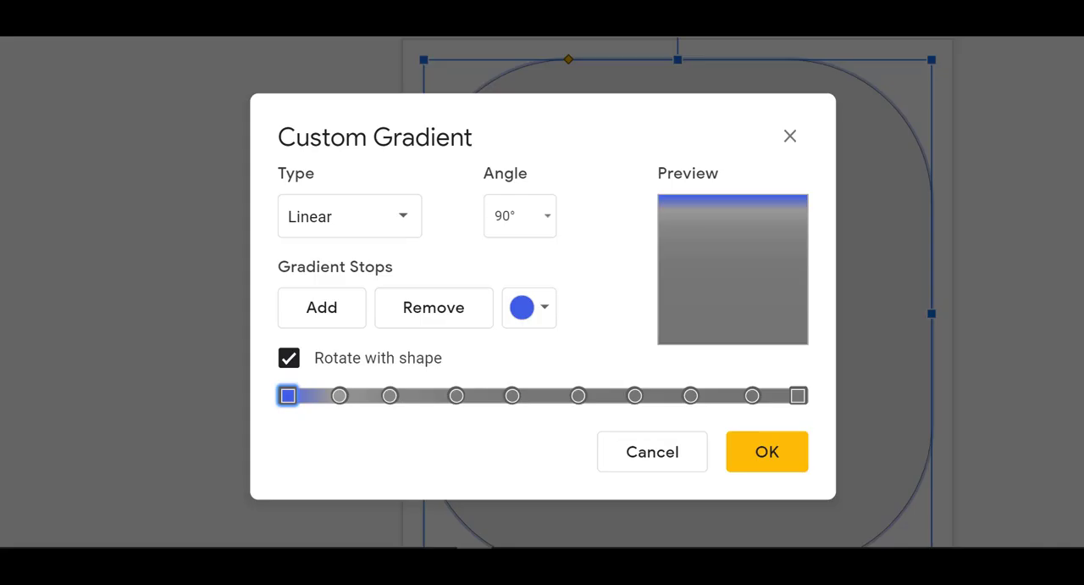
# Step: Set the second gradient stop to the custom colour #5851DB
pyautogui.click(339, 395)
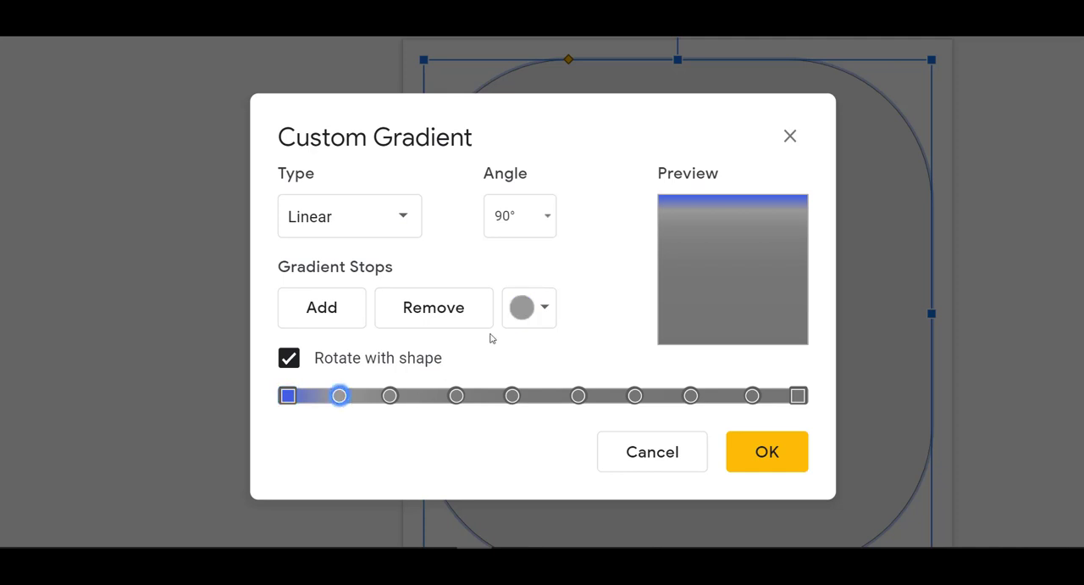
pyautogui.click(529, 315)
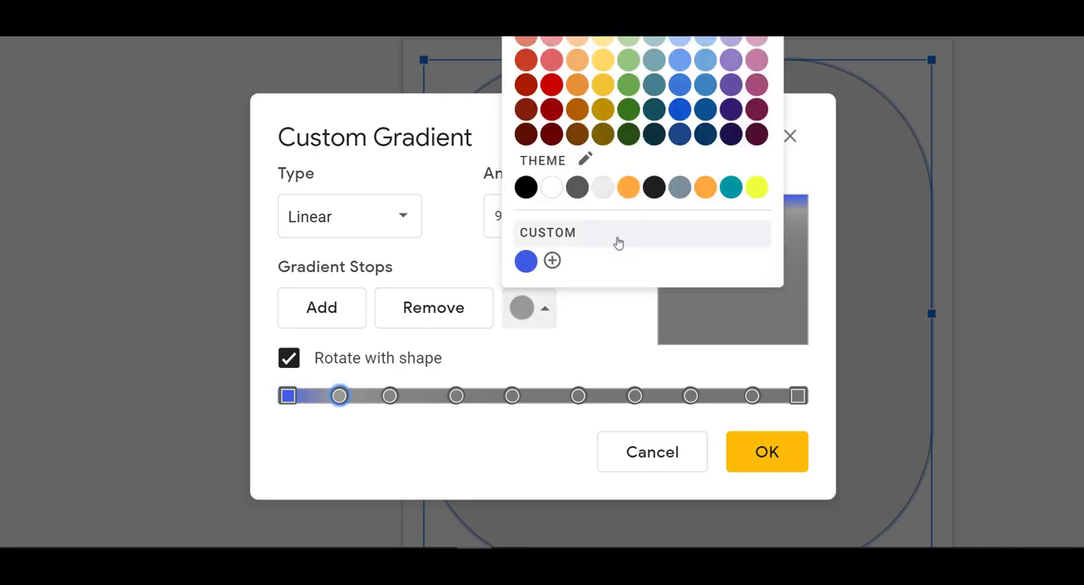
pyautogui.click(553, 261)
pyautogui.doubleClick(421, 106)
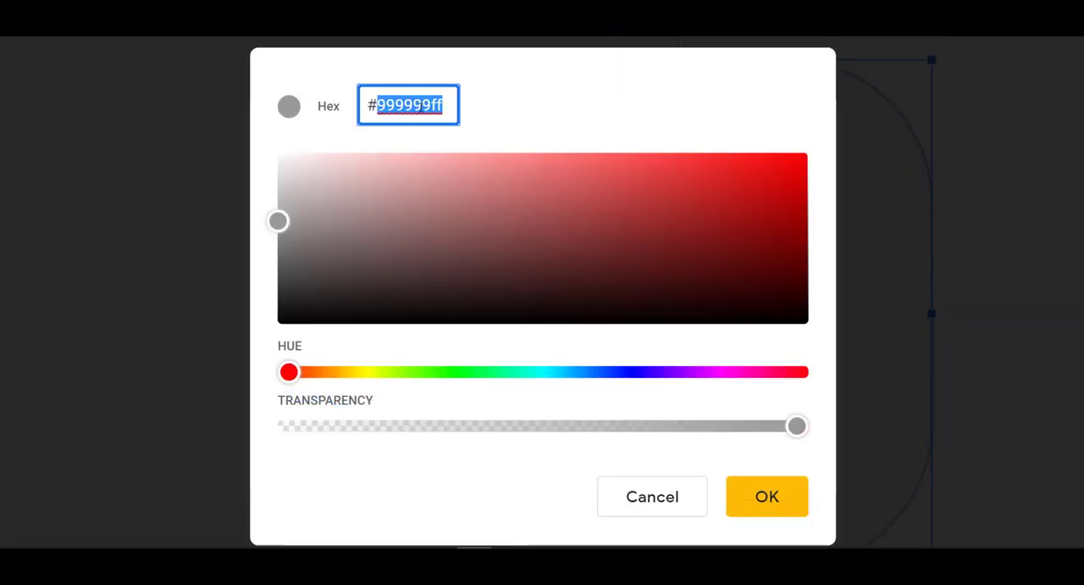
pyautogui.hotkey('ctrl', 'v')
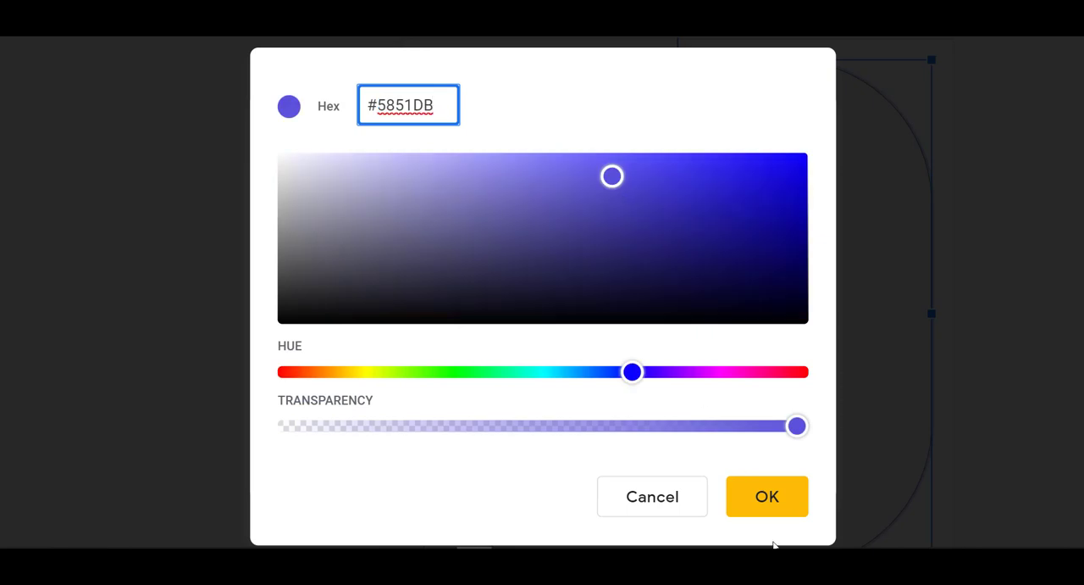
pyautogui.click(780, 506)
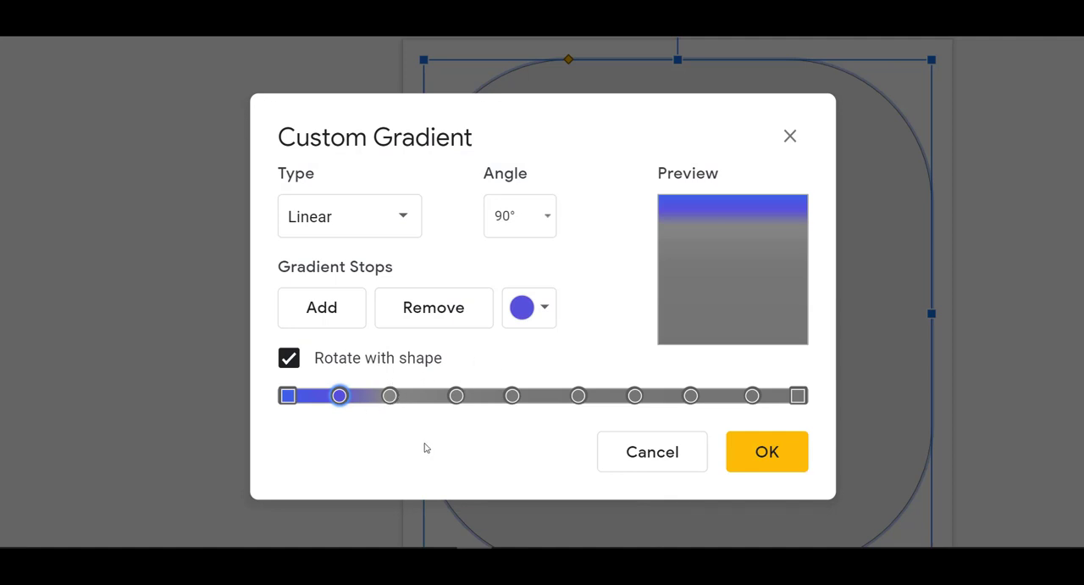
# Step: Copy hex code 833AB4 from the brand page and apply it as the third stop's custom colour
pyautogui.click(391, 396)
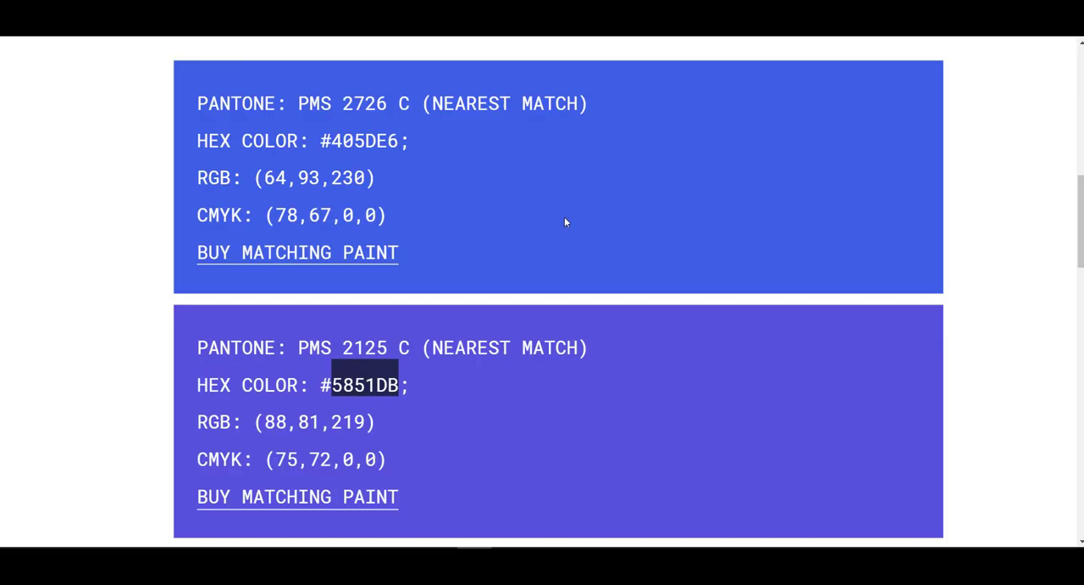
pyautogui.scroll(-3, 564, 217)
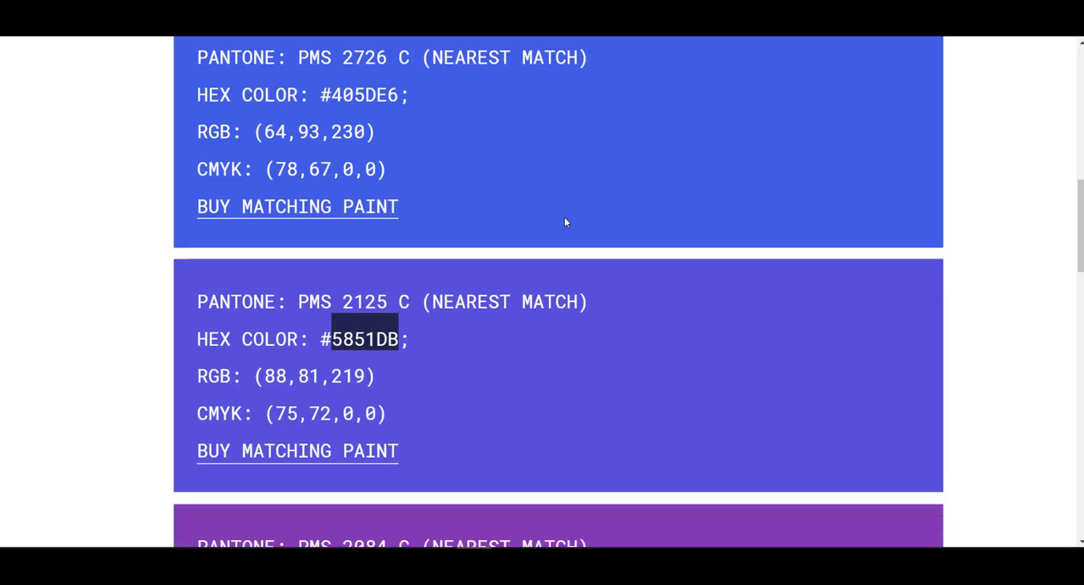
pyautogui.scroll(-3, 443, 283)
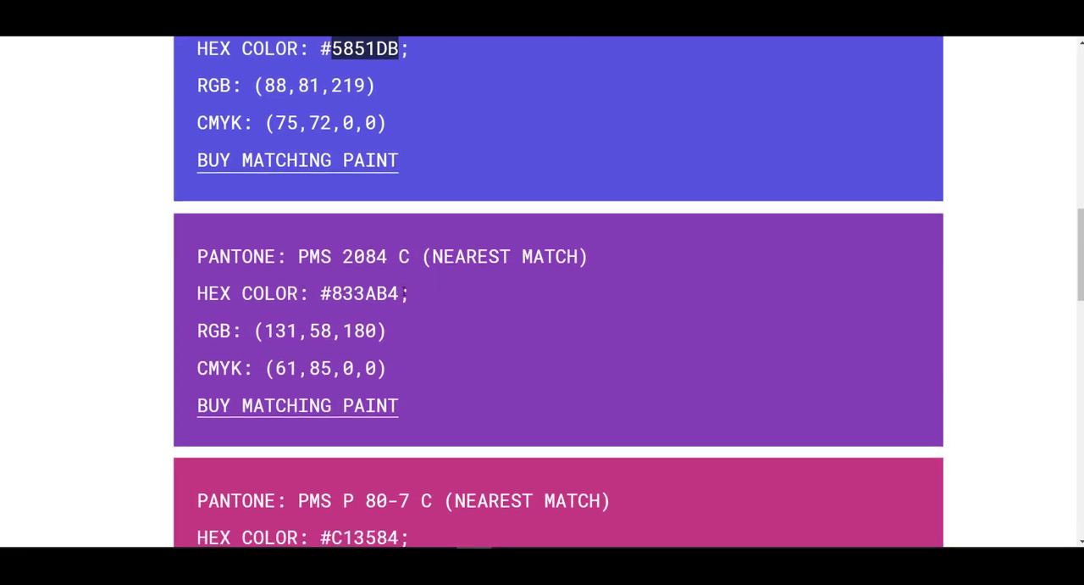
pyautogui.scroll(1, 375, 248)
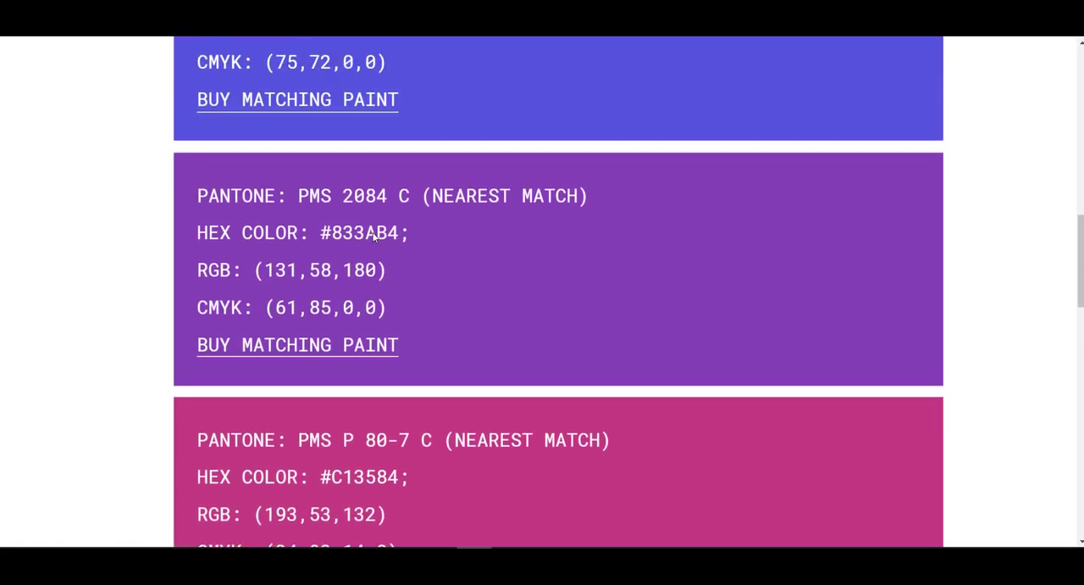
pyautogui.doubleClick(375, 233)
pyautogui.hotkey('ctrl', 'c')
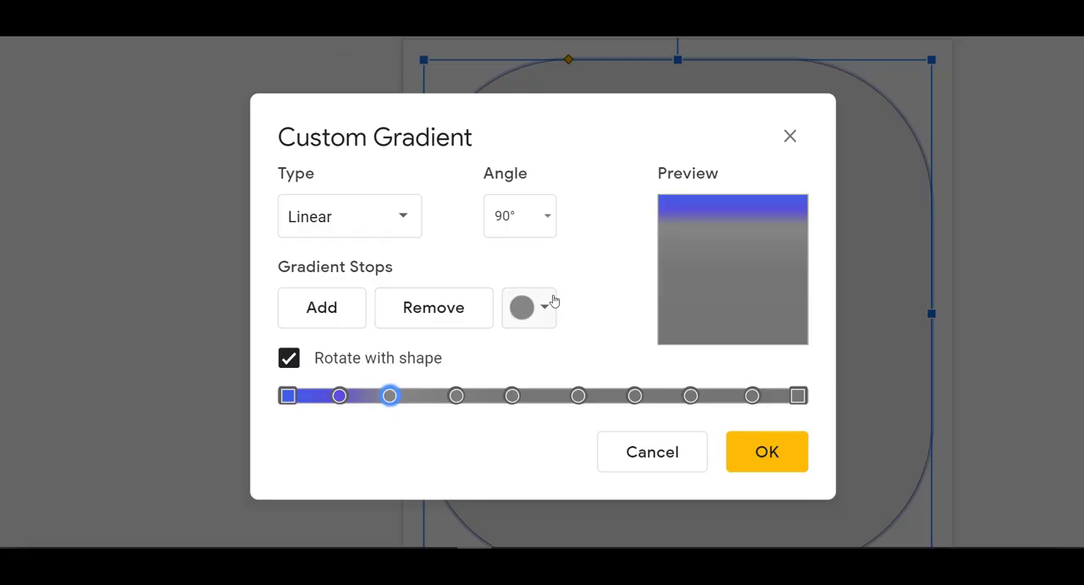
pyautogui.click(542, 309)
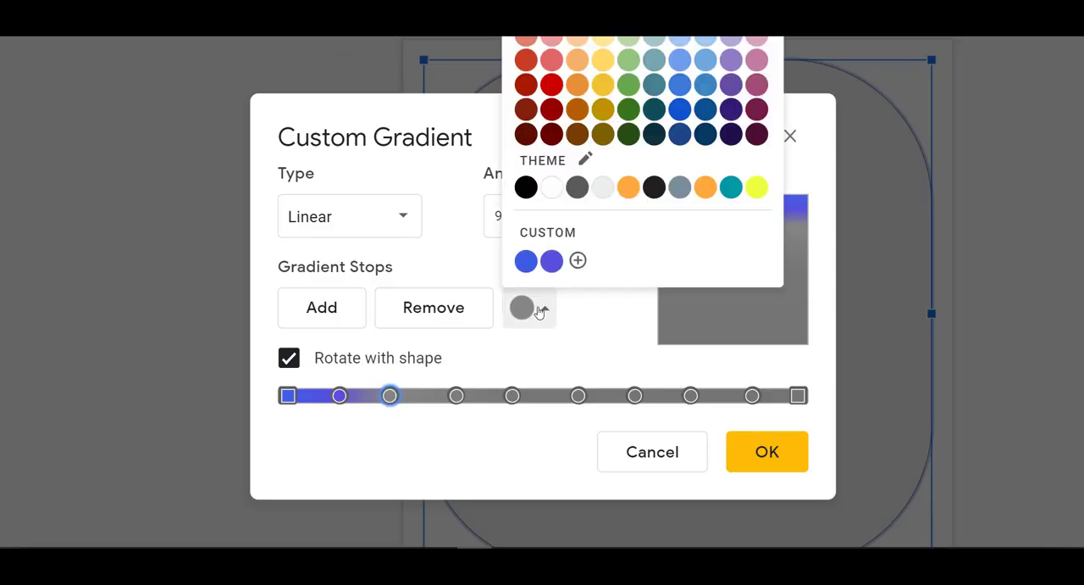
pyautogui.click(578, 261)
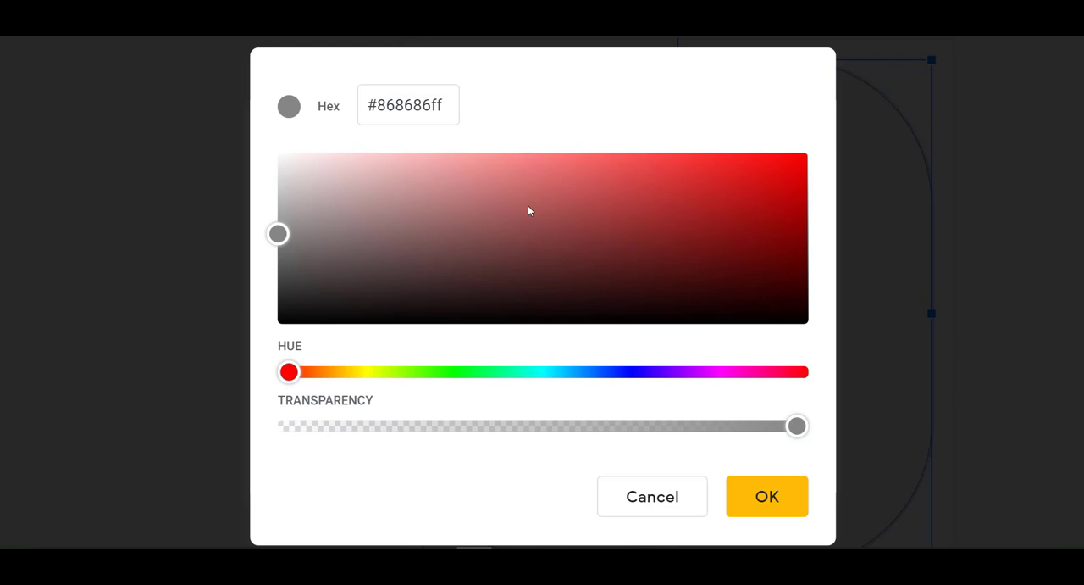
pyautogui.doubleClick(421, 103)
pyautogui.hotkey('ctrl', 'v')
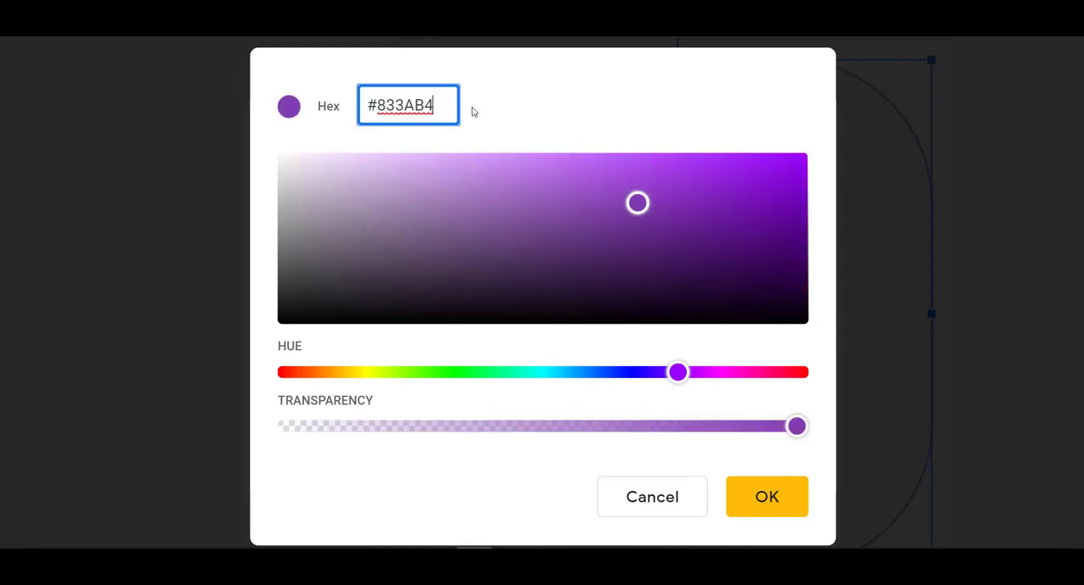
pyautogui.click(767, 495)
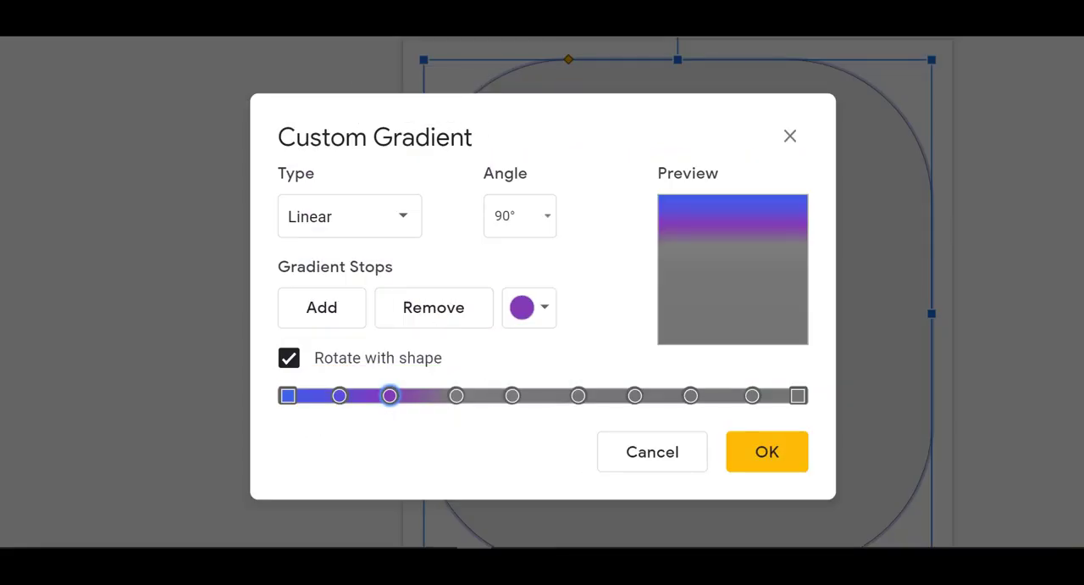
# Step: Copy hex code C13584 from the brand page and paste it as the fourth stop's custom colour
pyautogui.hotkey('alt', 'Tab')
pyautogui.scroll(-3, 430, 335)
pyautogui.doubleClick(360, 241)
pyautogui.hotkey('ctrl', 'c')
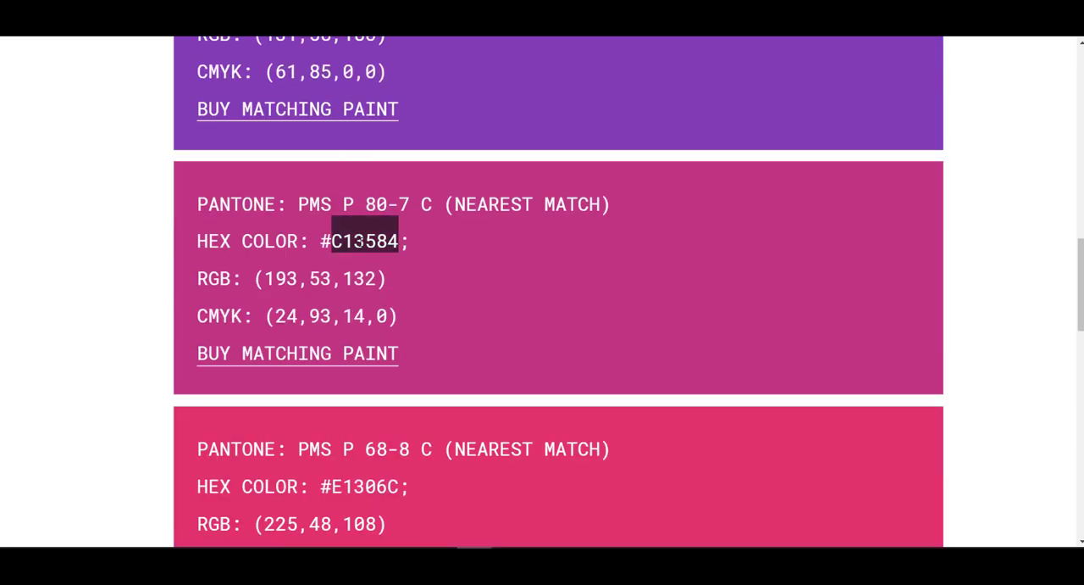
pyautogui.hotkey('alt', 'Tab')
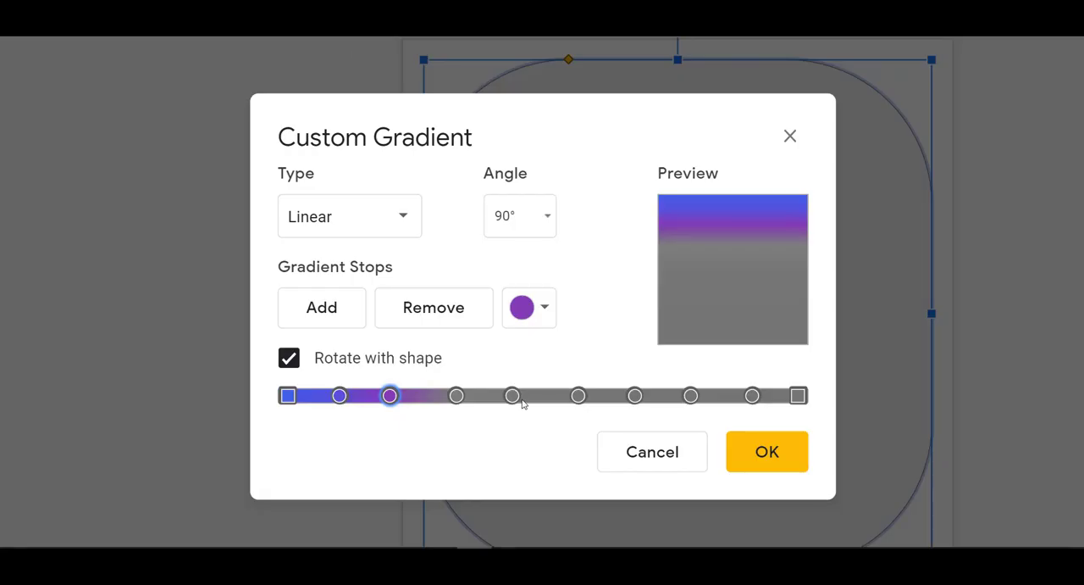
pyautogui.click(458, 396)
pyautogui.click(526, 315)
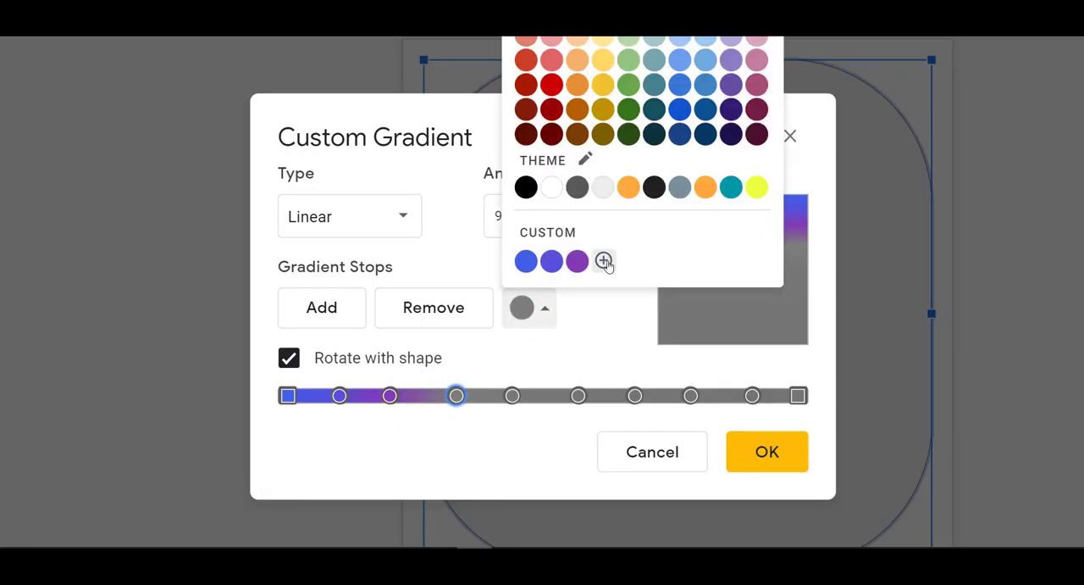
pyautogui.click(605, 259)
pyautogui.doubleClick(399, 104)
pyautogui.hotkey('ctrl', 'v')
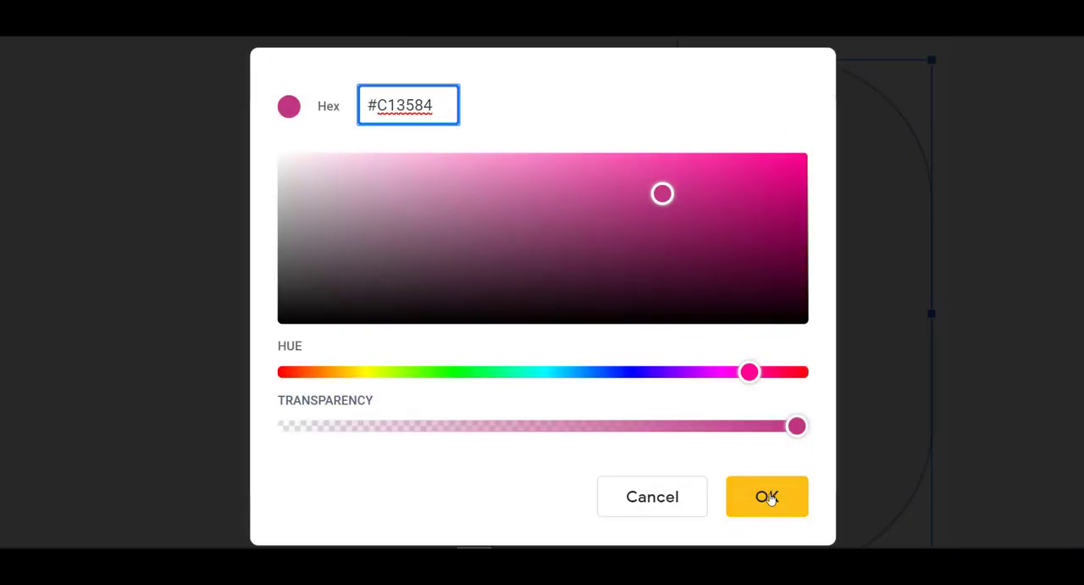
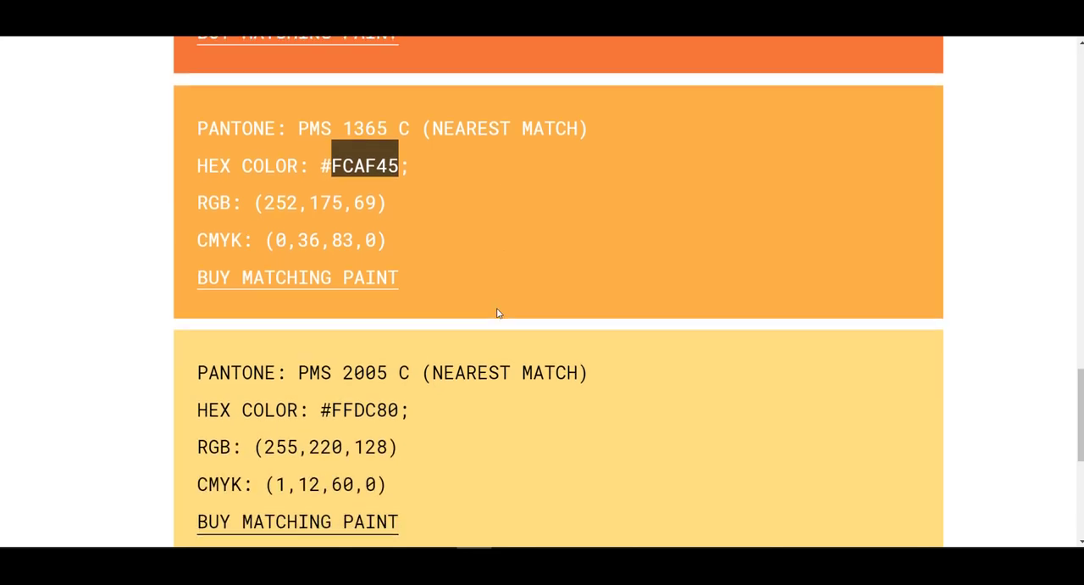
# Step: Copy hex code FFDC80 from the brand page and apply it as the last gradient stop's custom colour
pyautogui.click(350, 288)
pyautogui.doubleClick(349, 294)
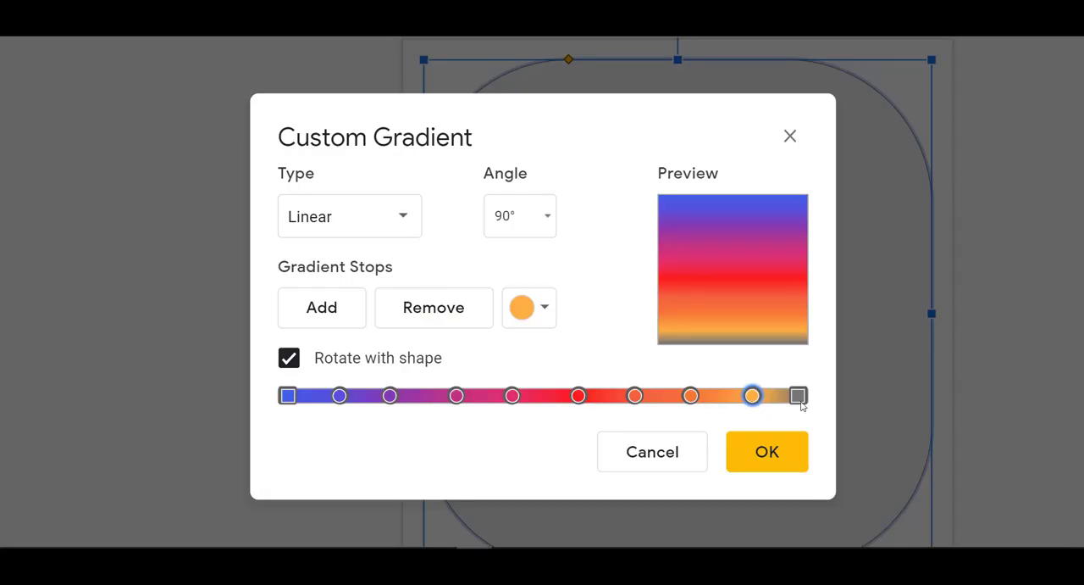
pyautogui.click(798, 395)
pyautogui.click(555, 312)
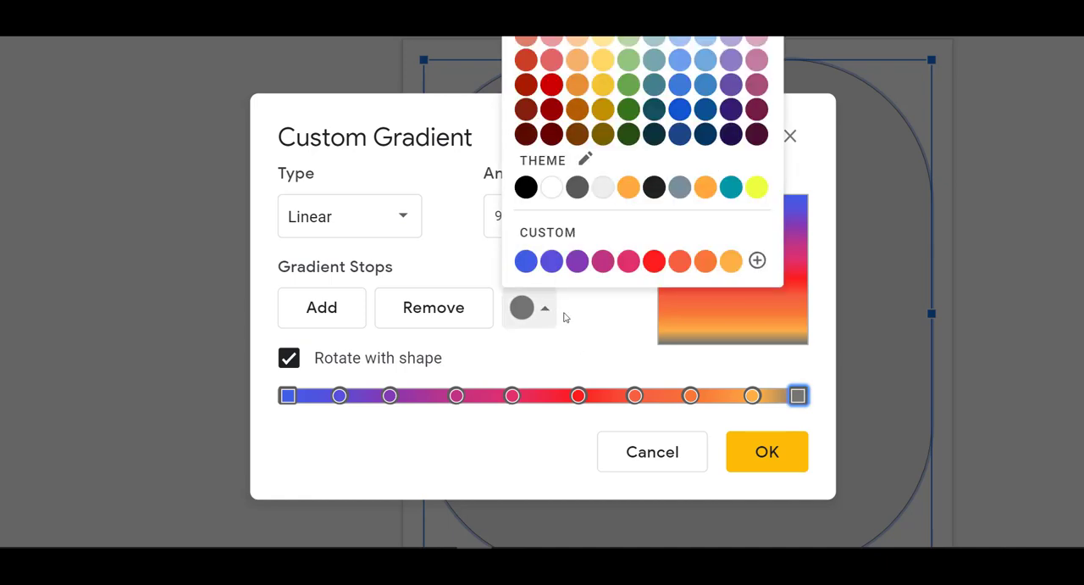
pyautogui.click(751, 260)
pyautogui.click(430, 118)
pyautogui.write('#FFDC80')
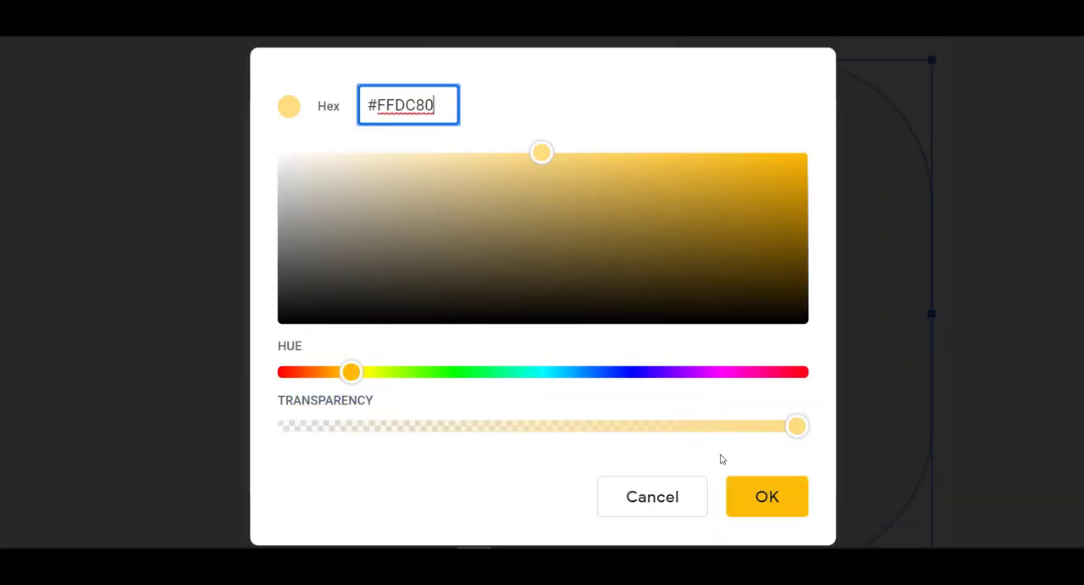
pyautogui.click(757, 508)
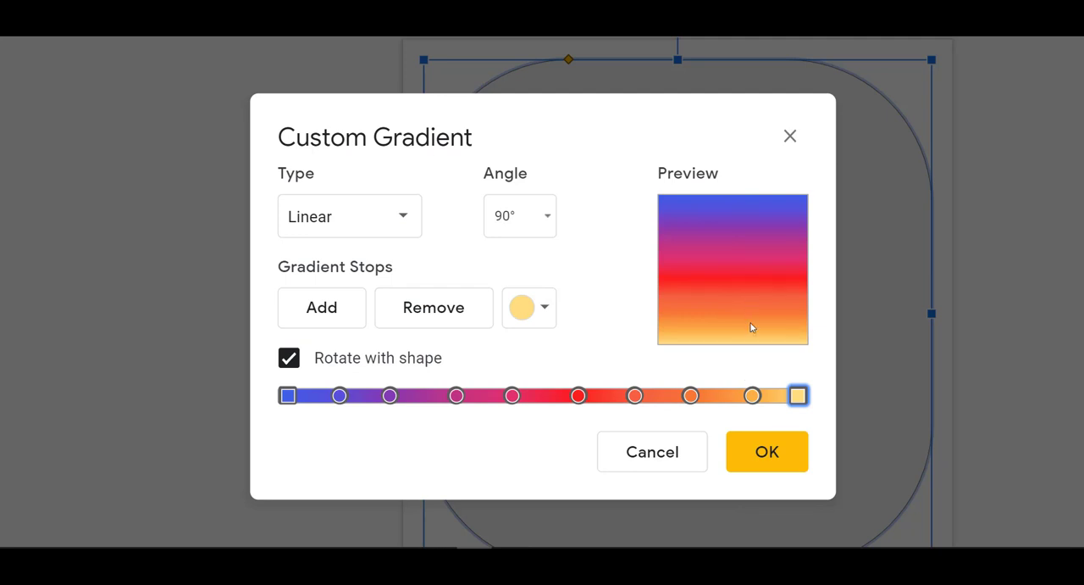
pyautogui.click(760, 469)
pyautogui.click(996, 328)
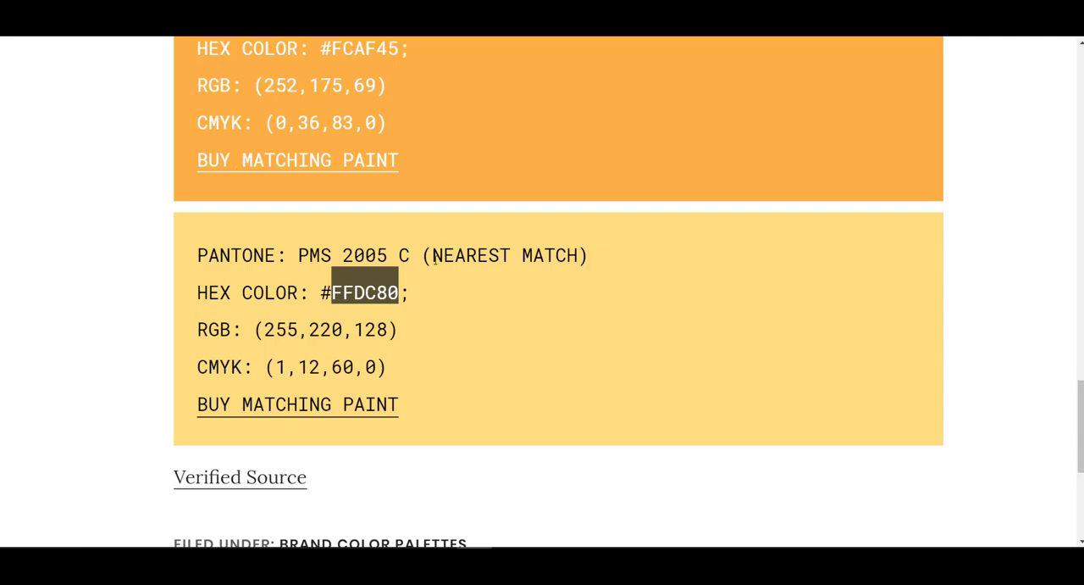
pyautogui.scroll(20, 434, 263)
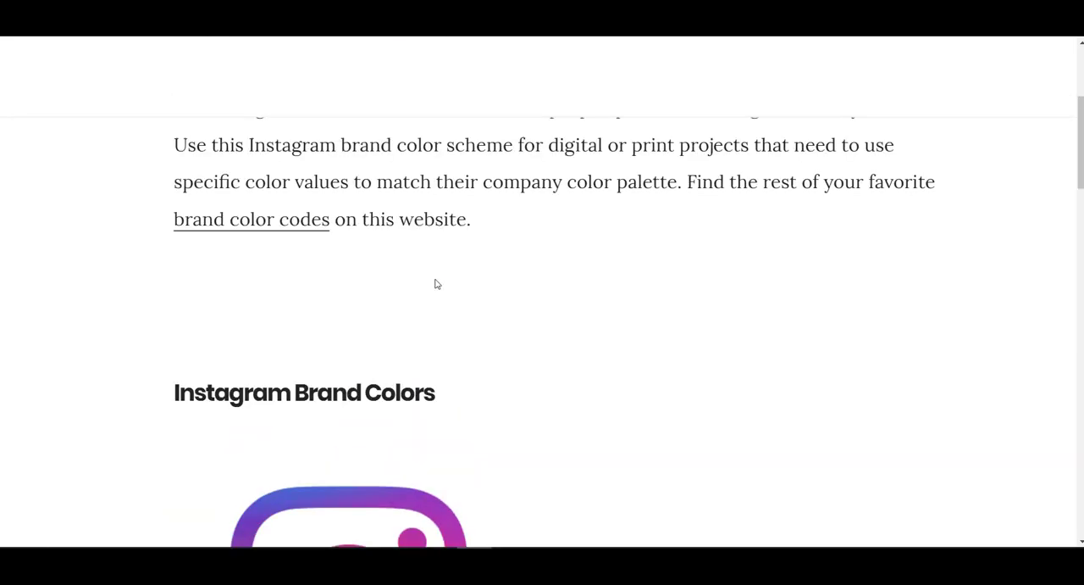
pyautogui.scroll(-3, 437, 283)
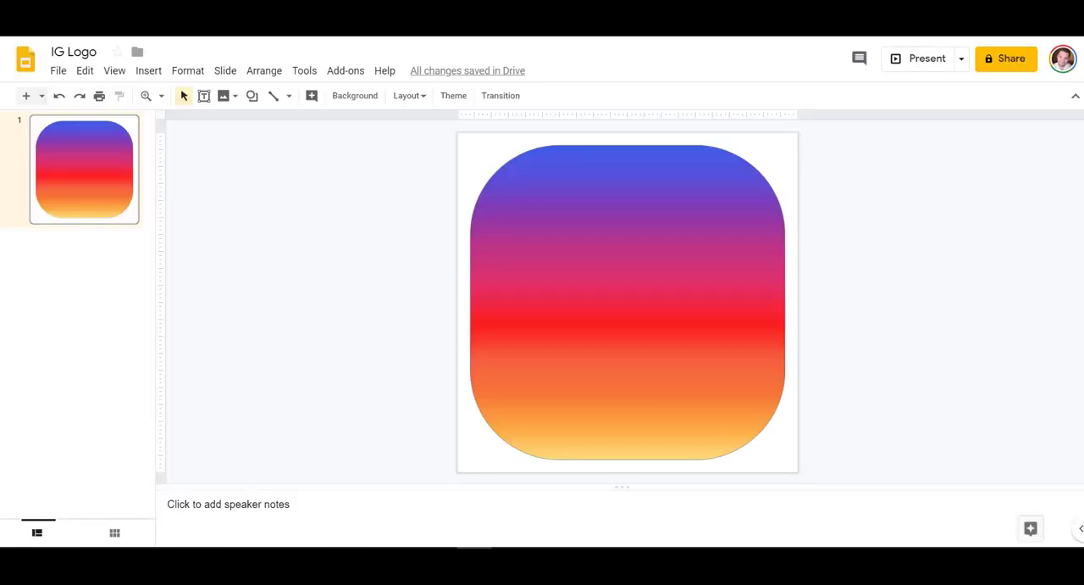
# Step: Open the custom gradient editor for the rounded rectangle's fill
pyautogui.click(686, 278)
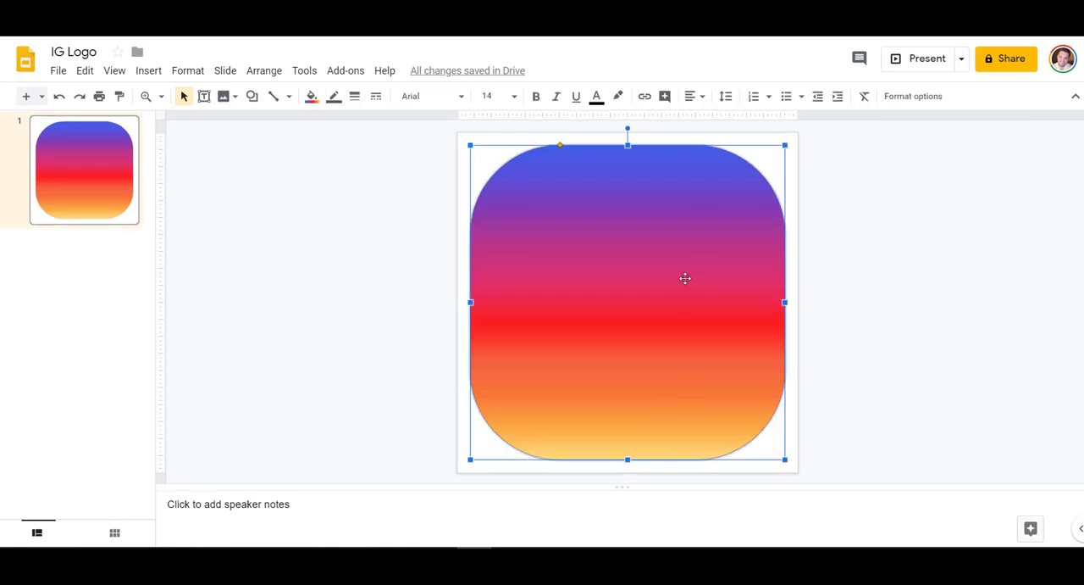
pyautogui.rightClick(245, 224)
pyautogui.click(477, 228)
pyautogui.click(312, 96)
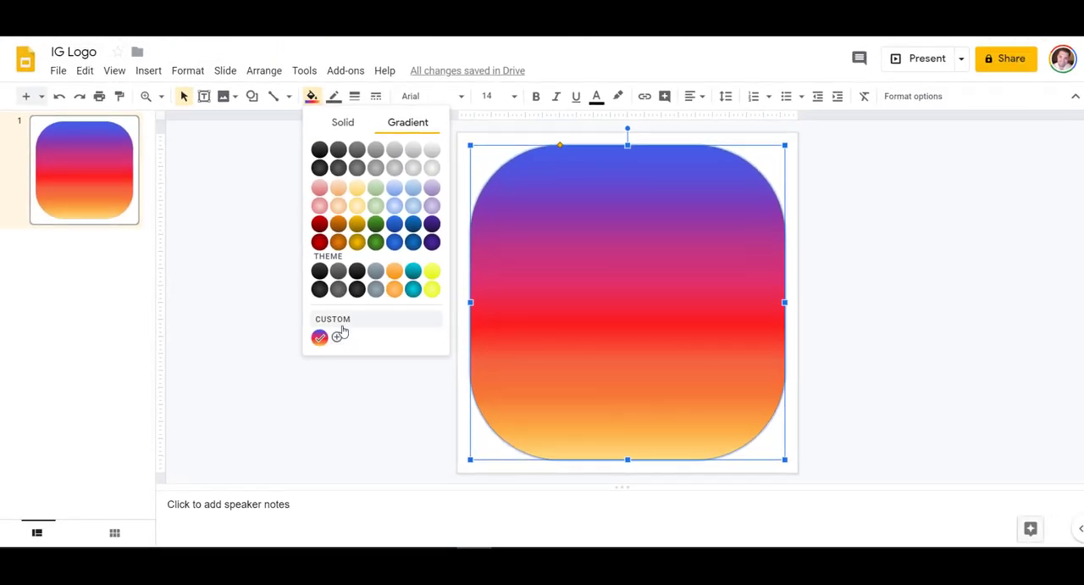
pyautogui.click(336, 338)
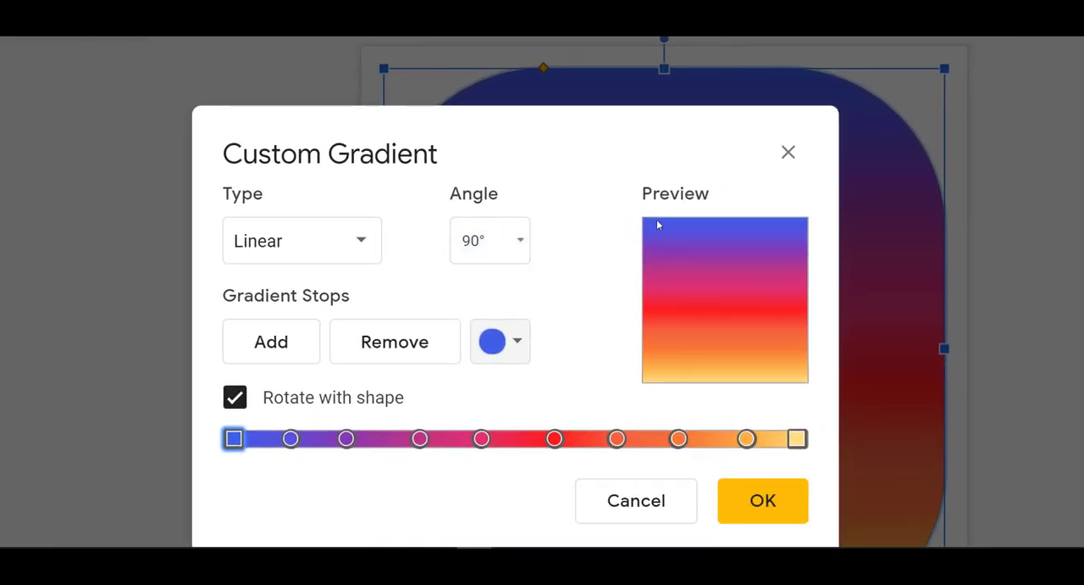
# Step: Try gradient angles of 45°, 135° and 180°
pyautogui.click(498, 240)
pyautogui.write('45')
pyautogui.press('Return')
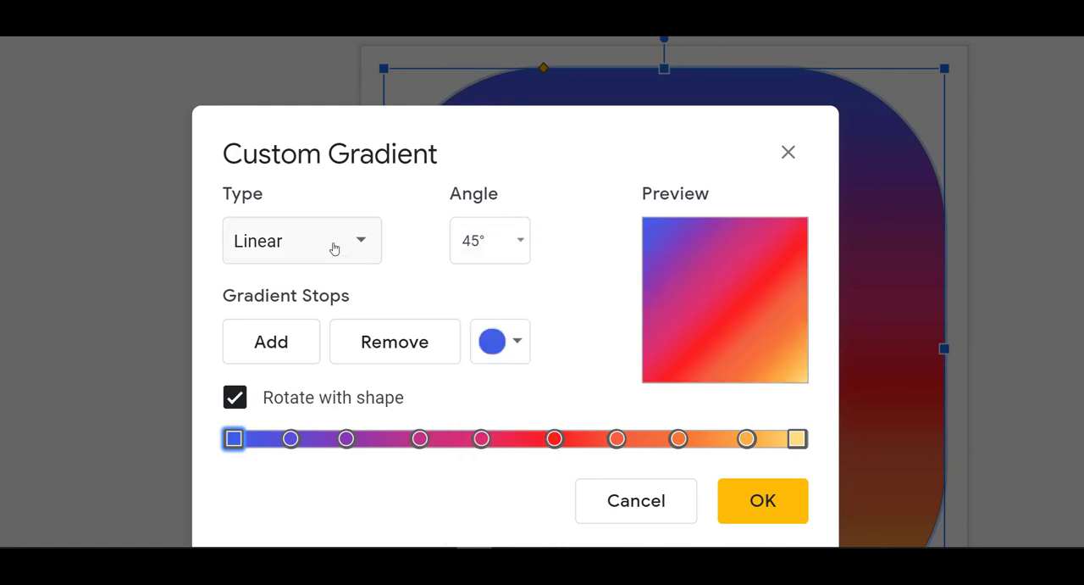
pyautogui.click(455, 246)
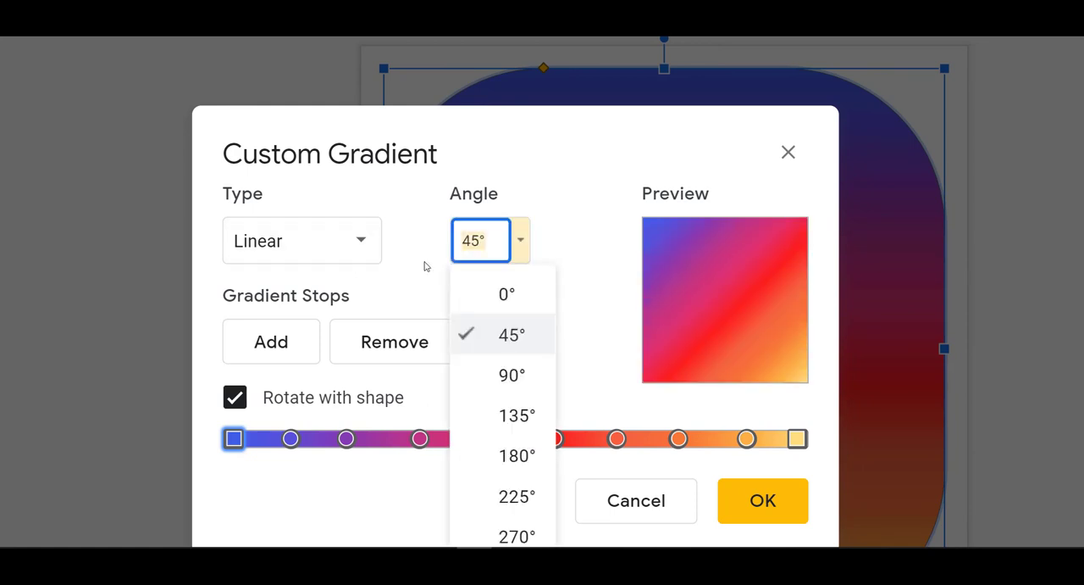
pyautogui.write('135')
pyautogui.press('Return')
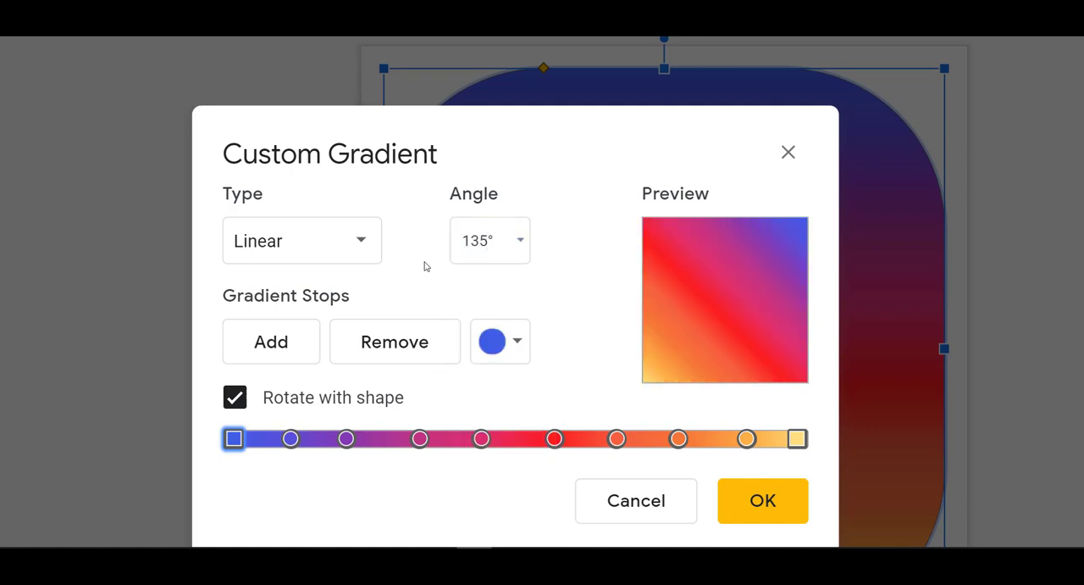
pyautogui.write('180')
pyautogui.press('Return')
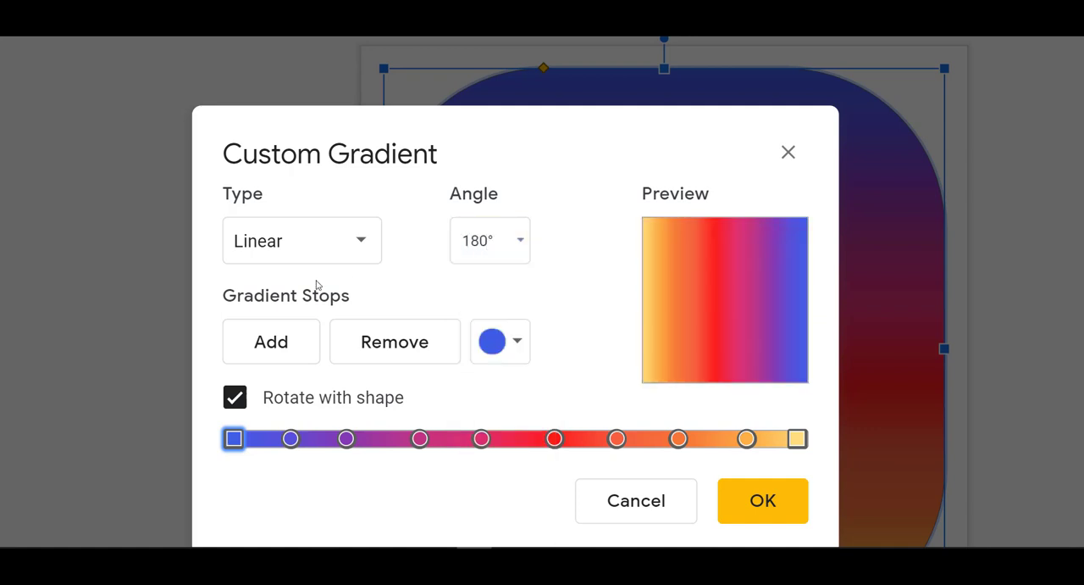
# Step: Set the gradient angle to 105° and apply the gradient
pyautogui.click(508, 242)
pyautogui.write('105')
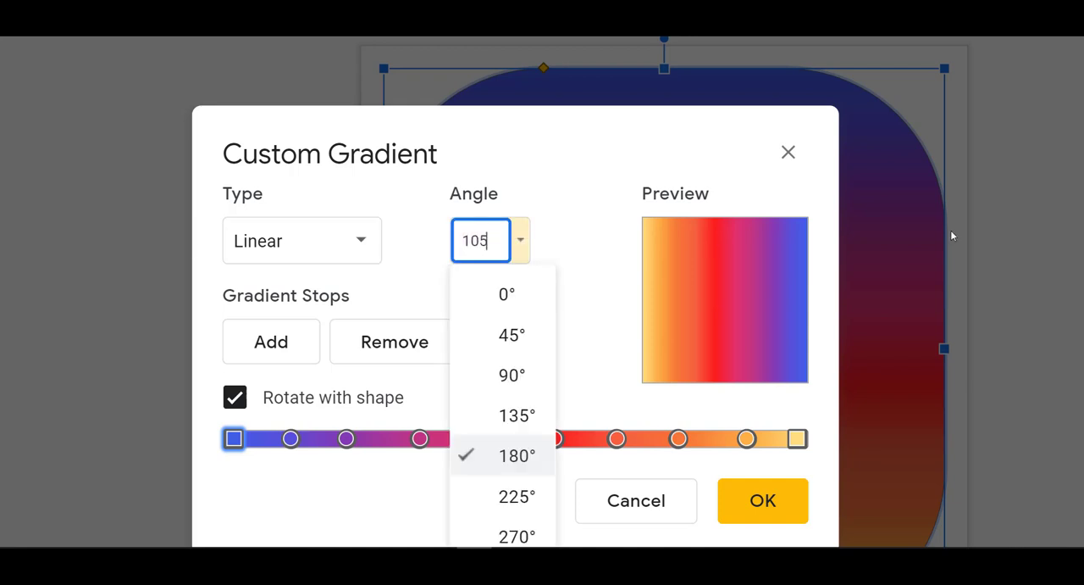
pyautogui.press('Return')
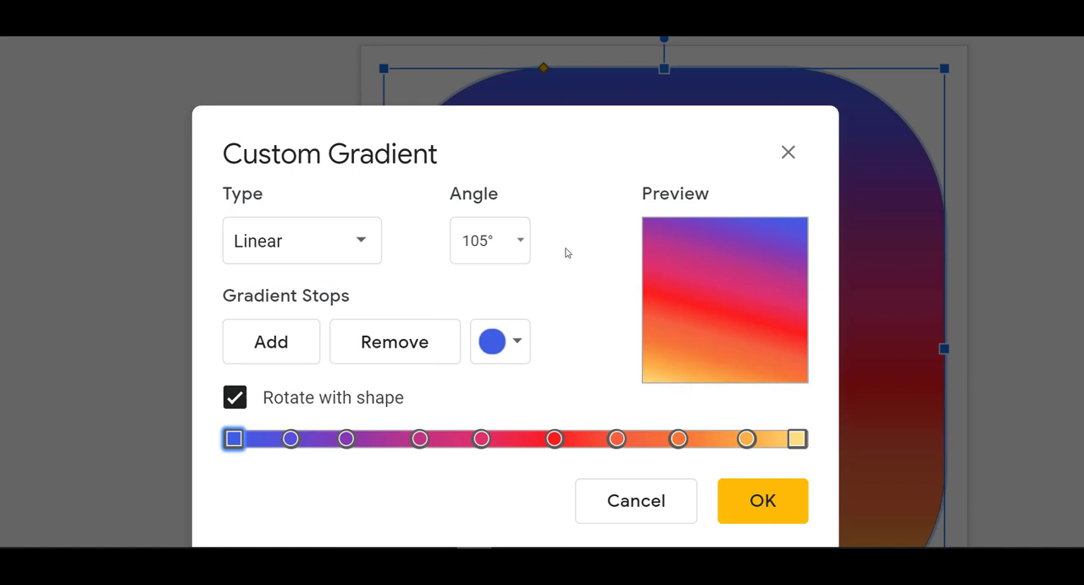
pyautogui.click(771, 505)
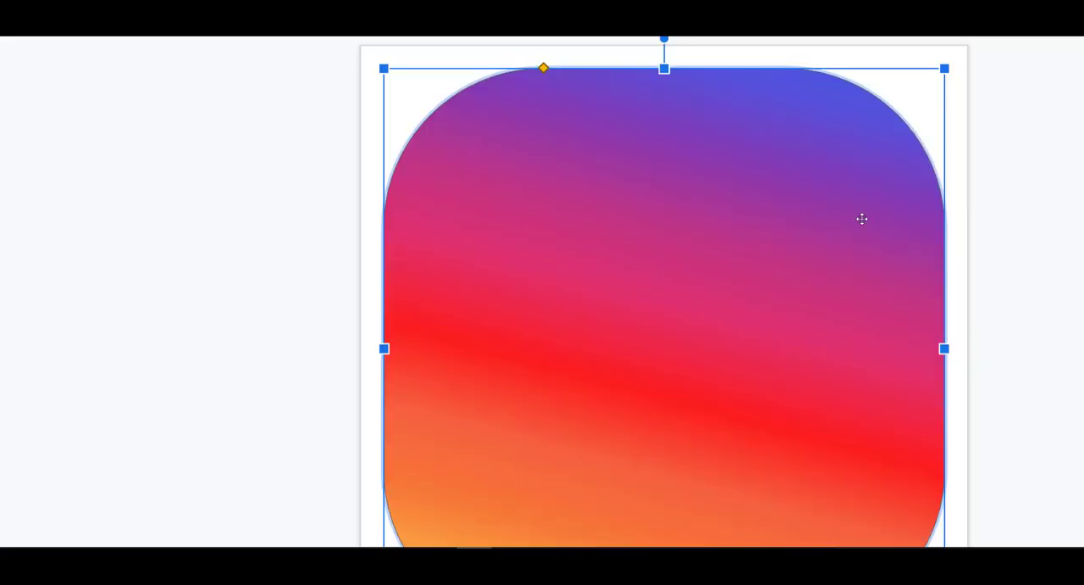
# Step: Duplicate the gradient rectangle and move the copy to the right
pyautogui.click(978, 209)
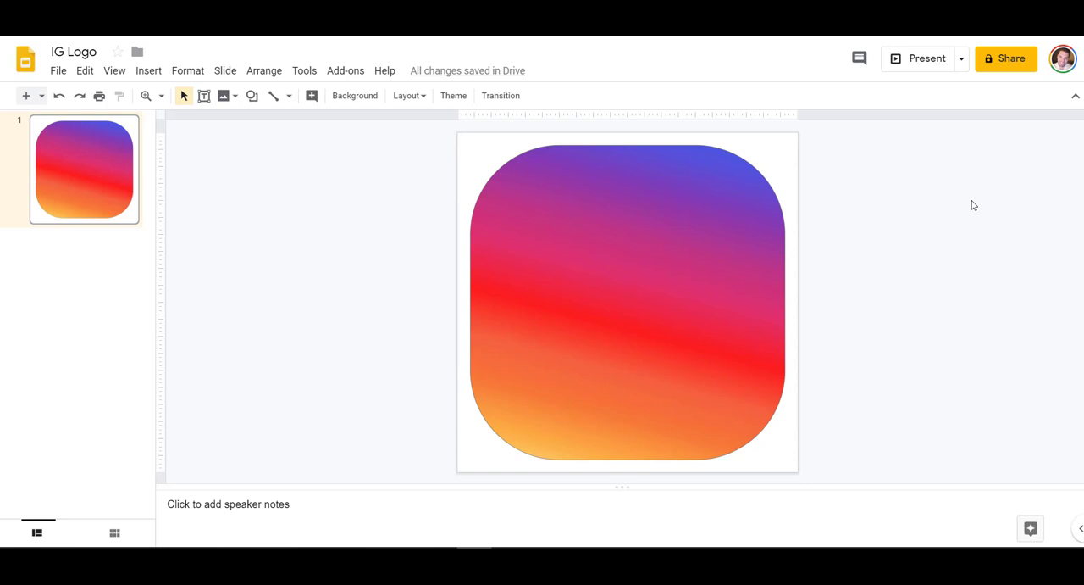
pyautogui.click(660, 275)
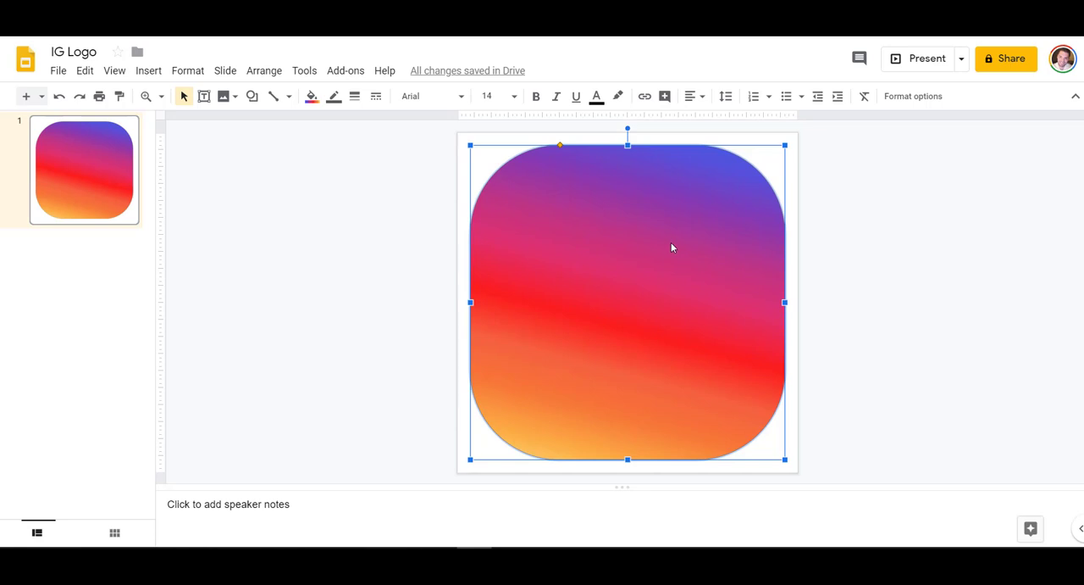
pyautogui.hotkey('ctrl', 'd')
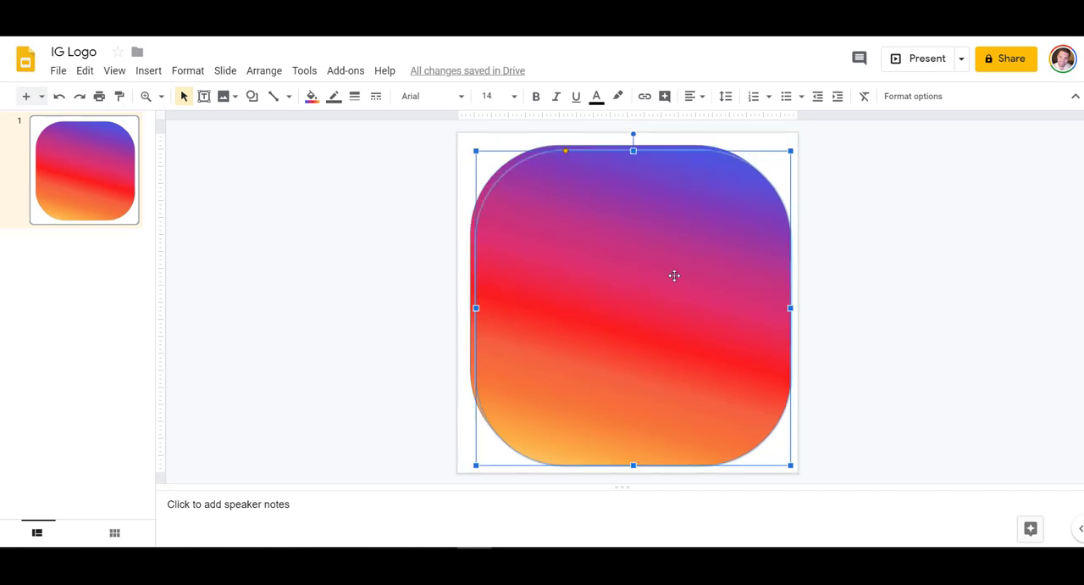
pyautogui.moveTo(626, 258); pyautogui.dragTo(751, 262)
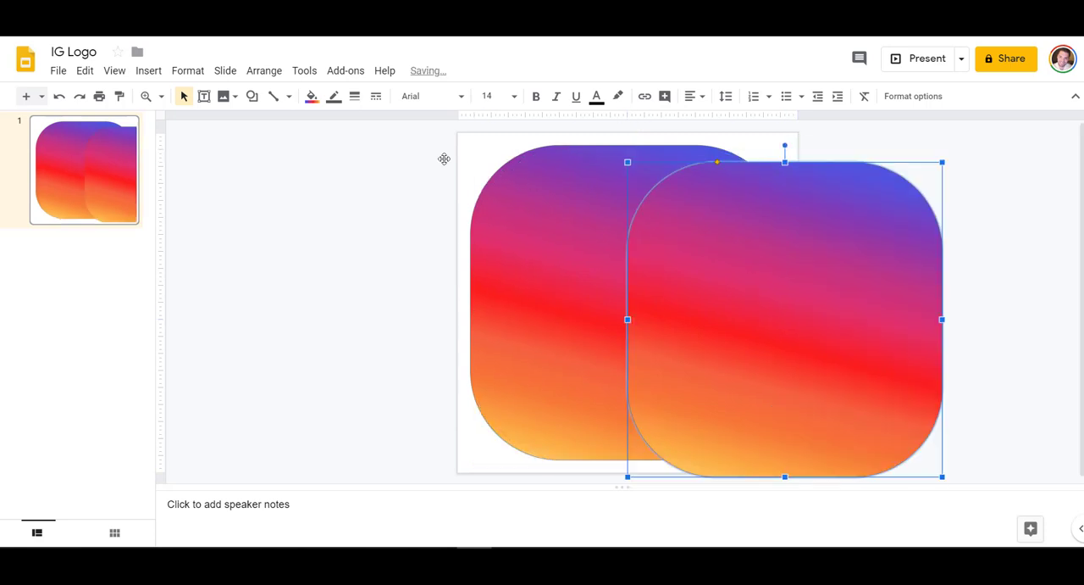
# Step: Fill the duplicate rectangle with solid white
pyautogui.click(310, 97)
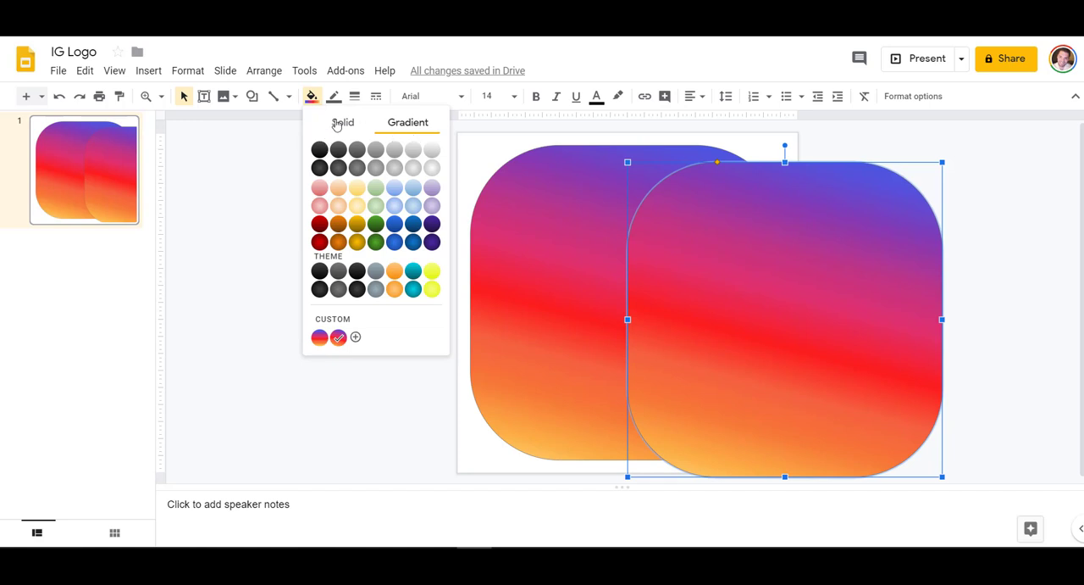
pyautogui.click(342, 123)
pyautogui.click(458, 168)
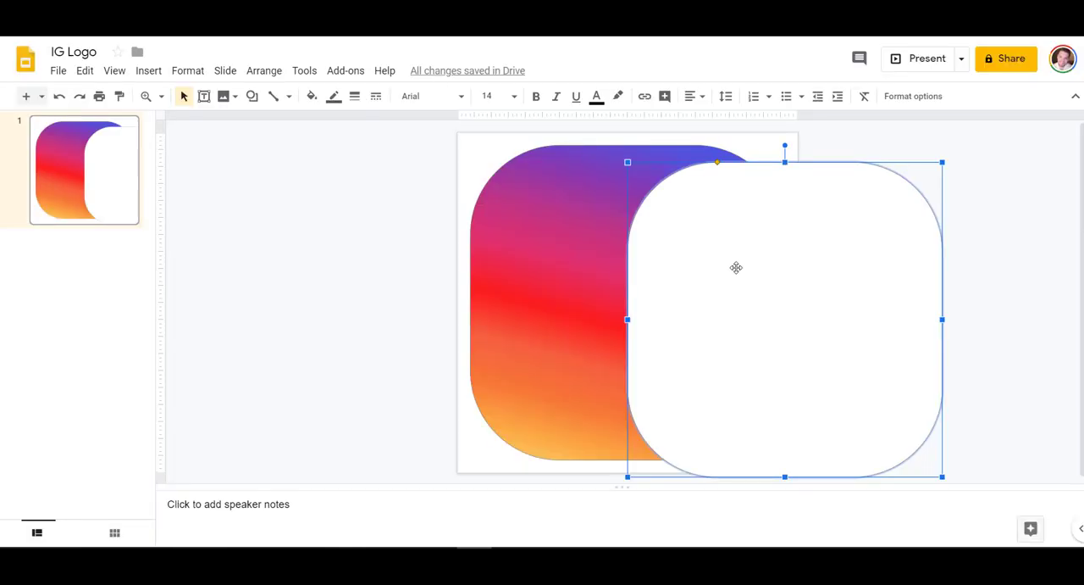
# Step: Move the white rectangle back over the gradient one and shrink it to leave a gradient border
pyautogui.moveTo(737, 266); pyautogui.dragTo(607, 253)
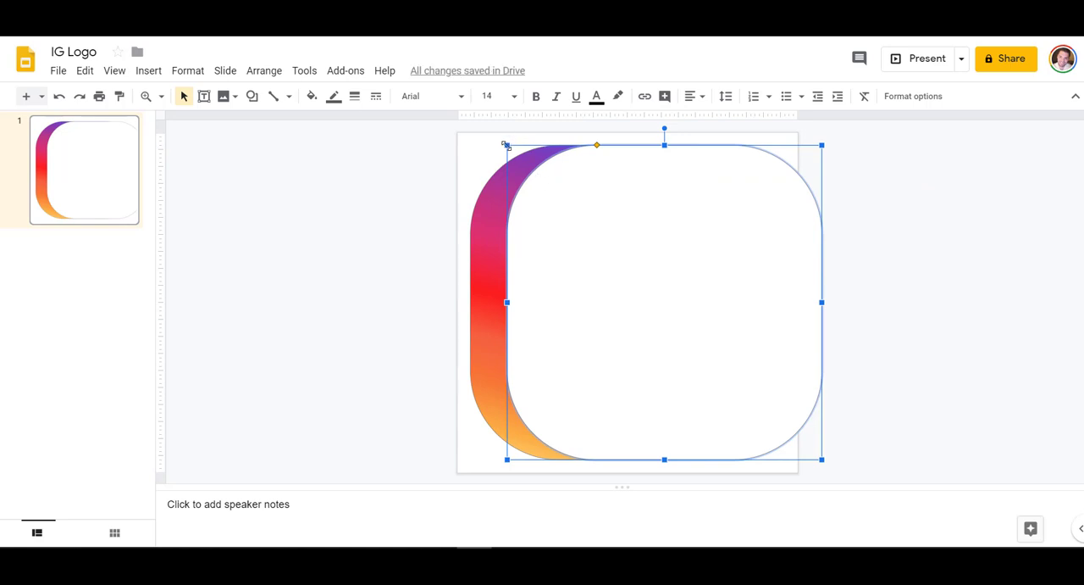
pyautogui.moveTo(506, 145); pyautogui.dragTo(536, 173)
pyautogui.moveTo(658, 264); pyautogui.dragTo(608, 253)
pyautogui.click(405, 225)
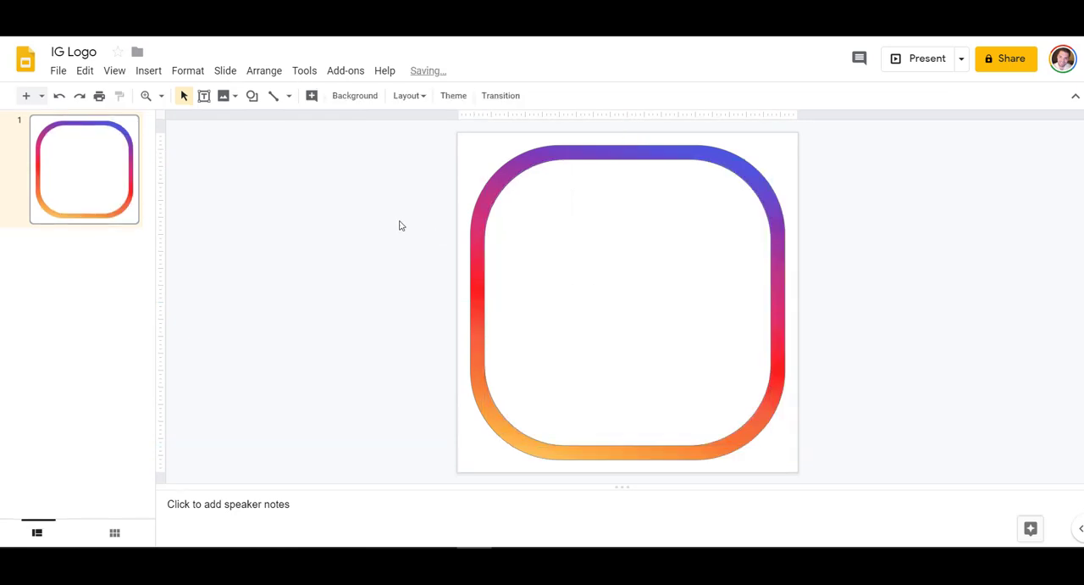
# Step: Adjust the white rectangle's size and position so the gradient border is even all around
pyautogui.click(677, 310)
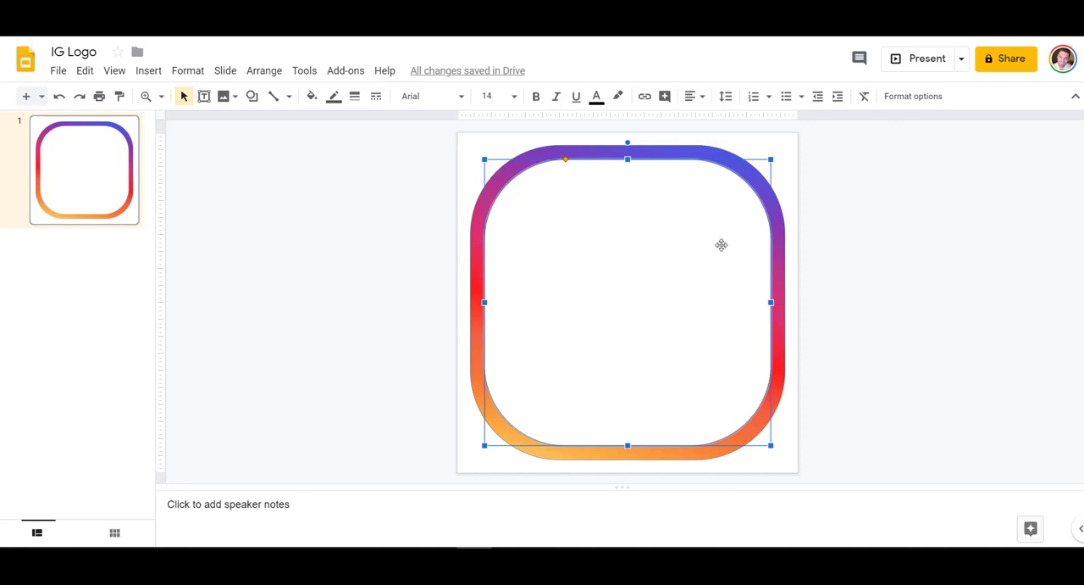
pyautogui.moveTo(770, 159); pyautogui.dragTo(760, 169)
pyautogui.moveTo(629, 233); pyautogui.dragTo(633, 226)
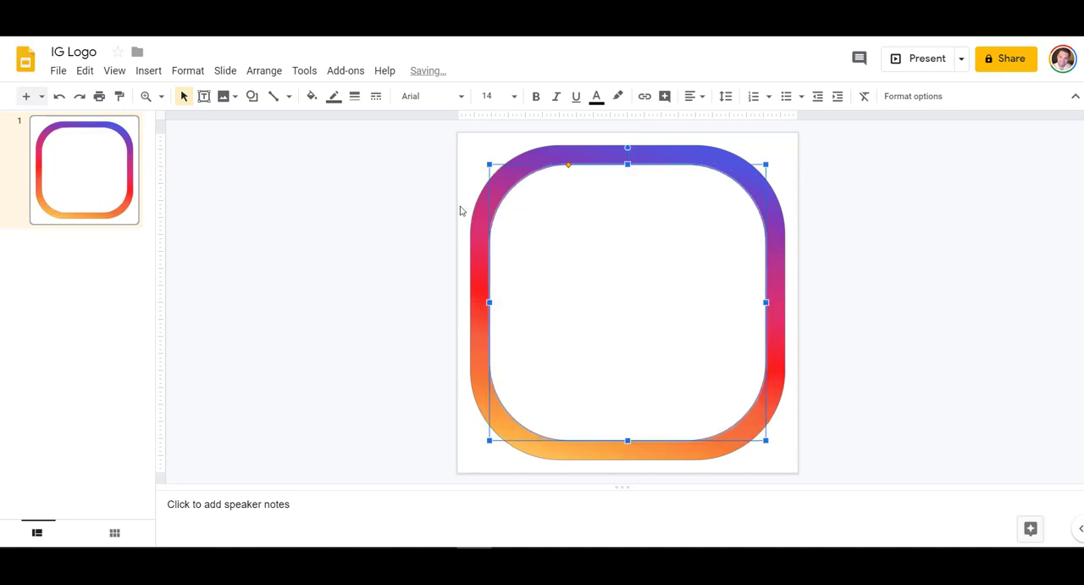
pyautogui.click(434, 205)
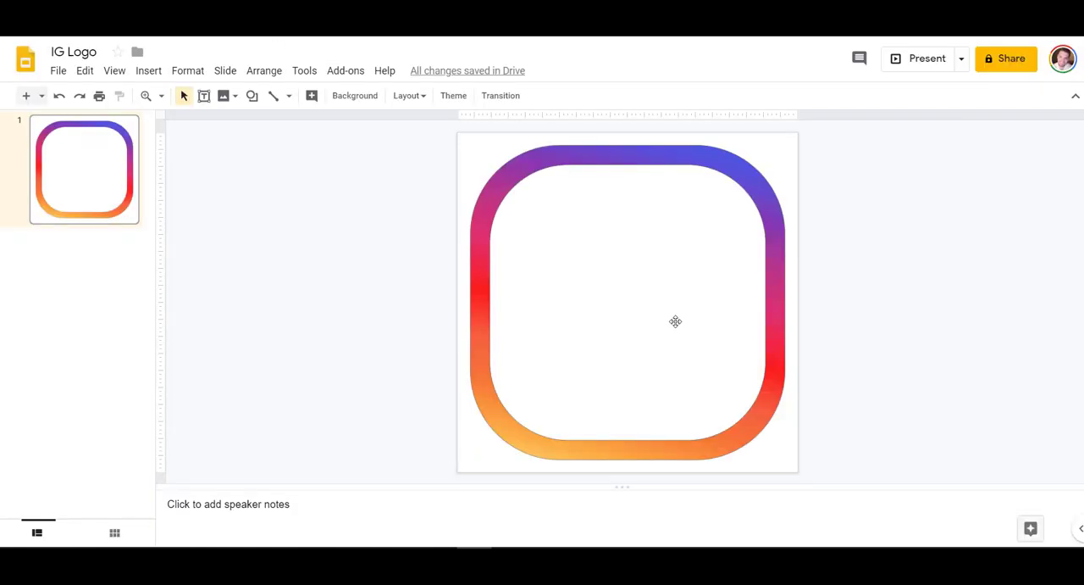
pyautogui.click(768, 166)
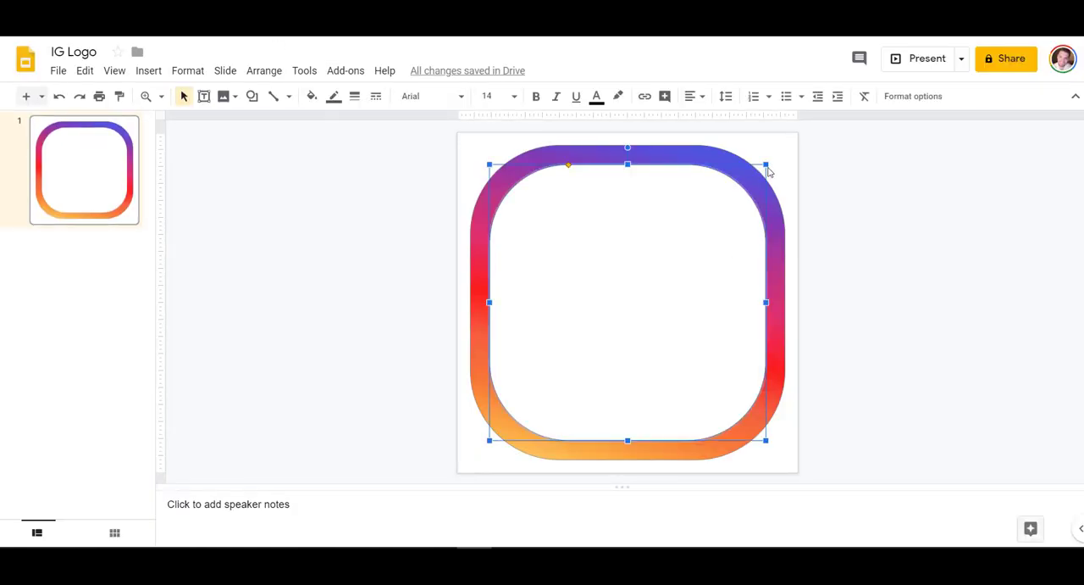
pyautogui.moveTo(766, 164); pyautogui.dragTo(762, 169)
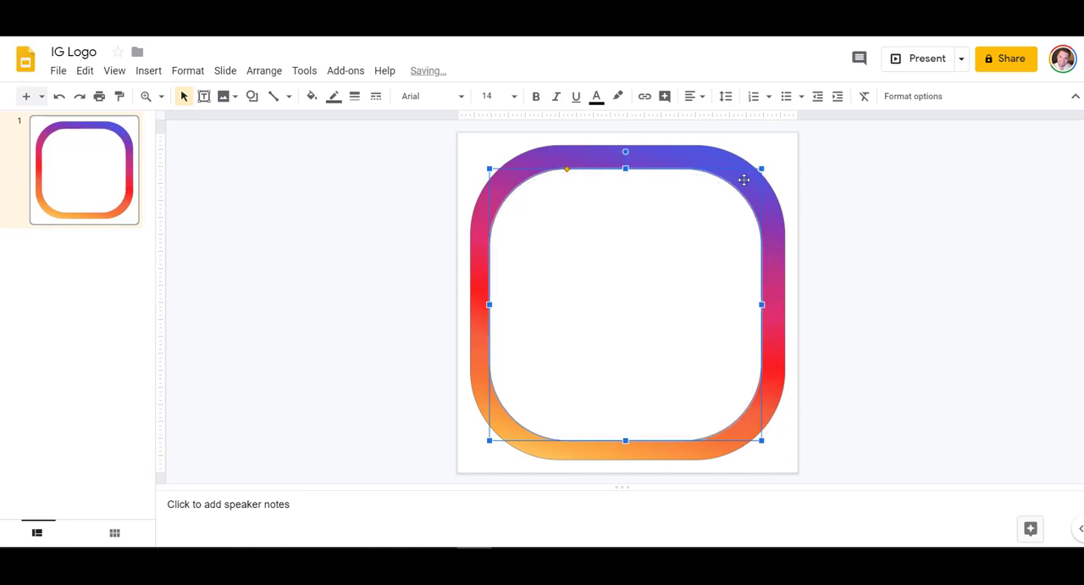
pyautogui.moveTo(679, 216); pyautogui.dragTo(682, 215)
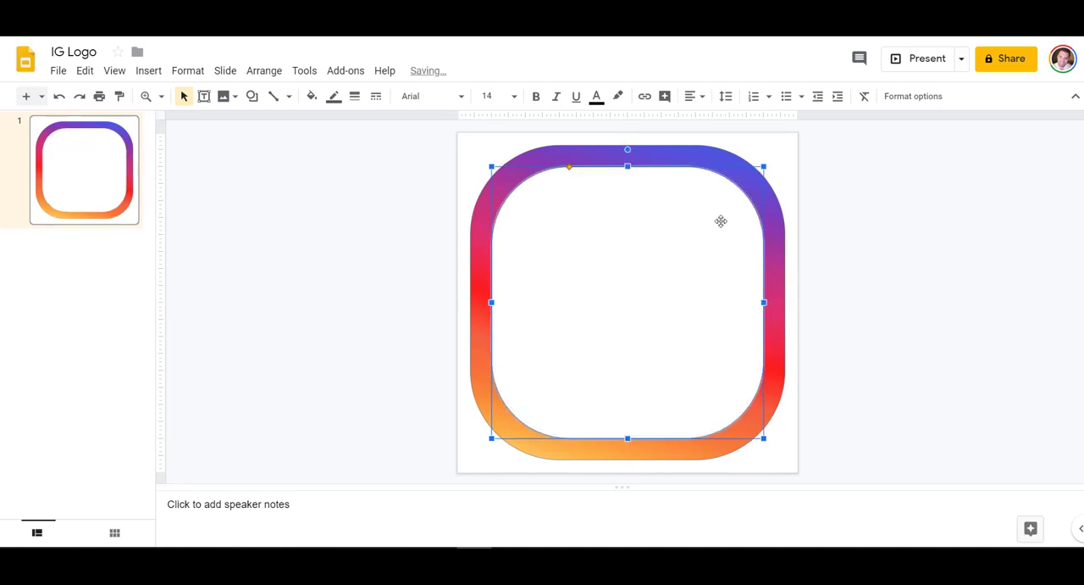
pyautogui.click(290, 326)
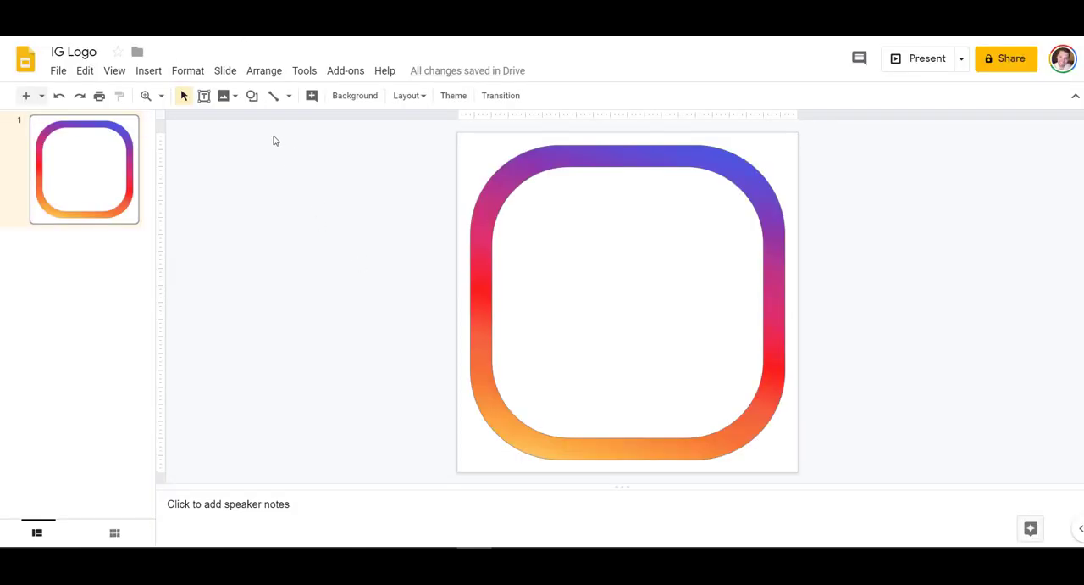
# Step: Draw a donut shape in the centre of the white rectangle
pyautogui.click(252, 95)
pyautogui.moveTo(292, 128)
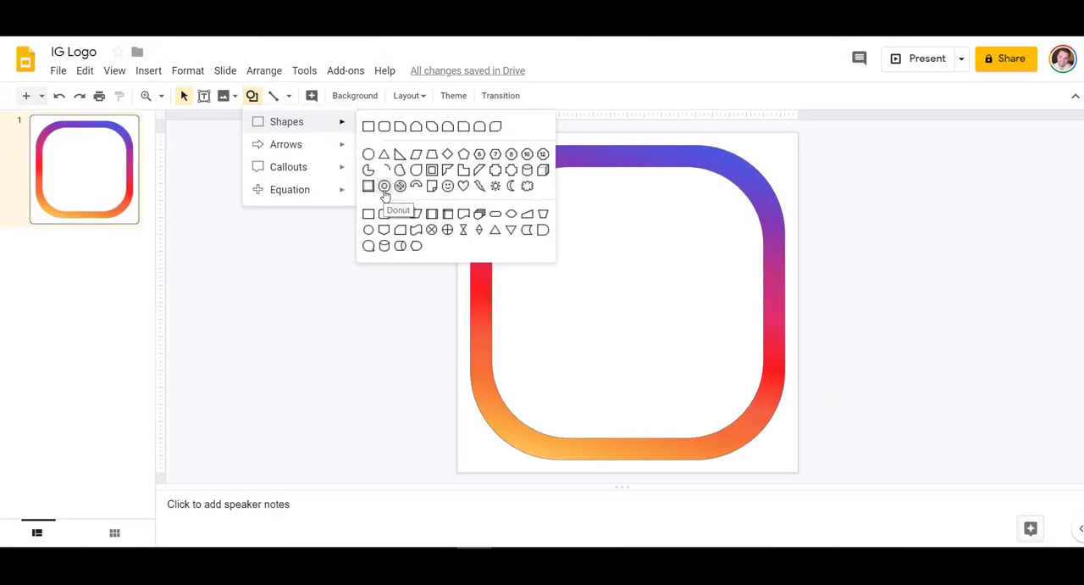
pyautogui.click(385, 186)
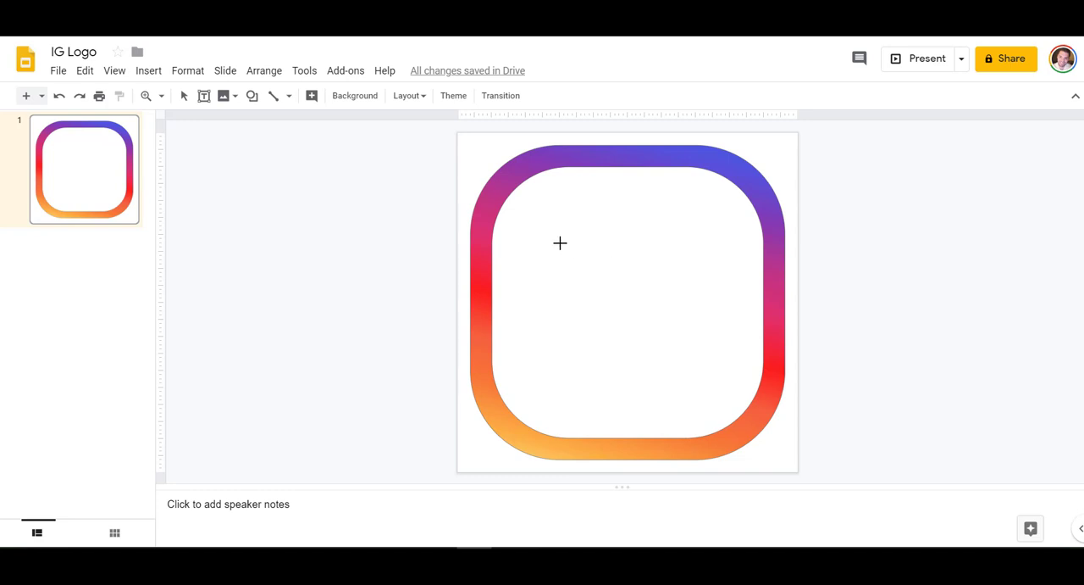
pyautogui.moveTo(557, 228)
pyautogui.mouseDown()
pyautogui.moveTo(690, 381)
pyautogui.moveTo(686, 359)
pyautogui.mouseUp()
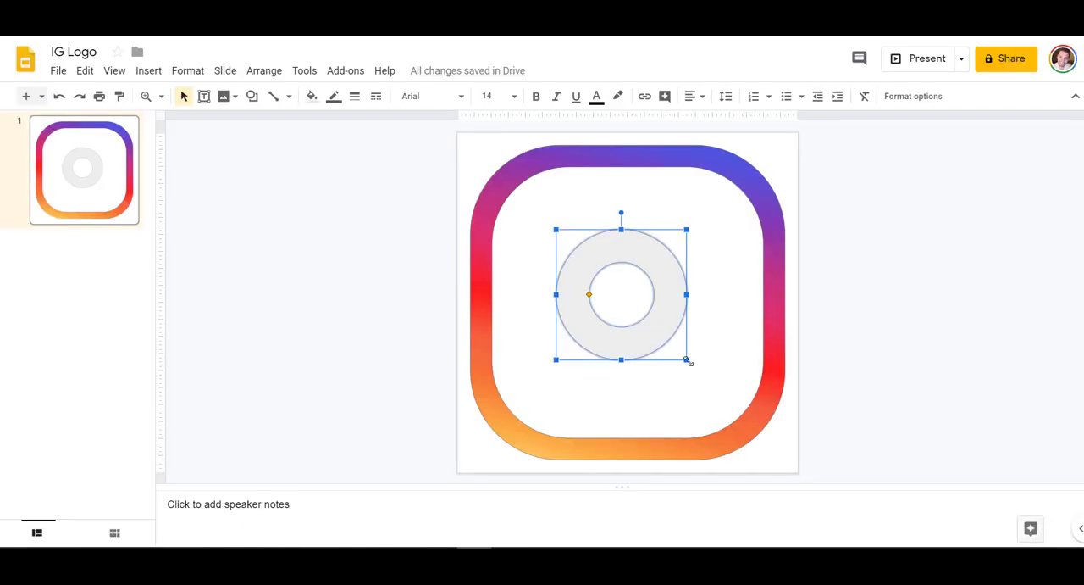
pyautogui.moveTo(687, 359); pyautogui.dragTo(708, 381)
pyautogui.moveTo(689, 303); pyautogui.dragTo(685, 300)
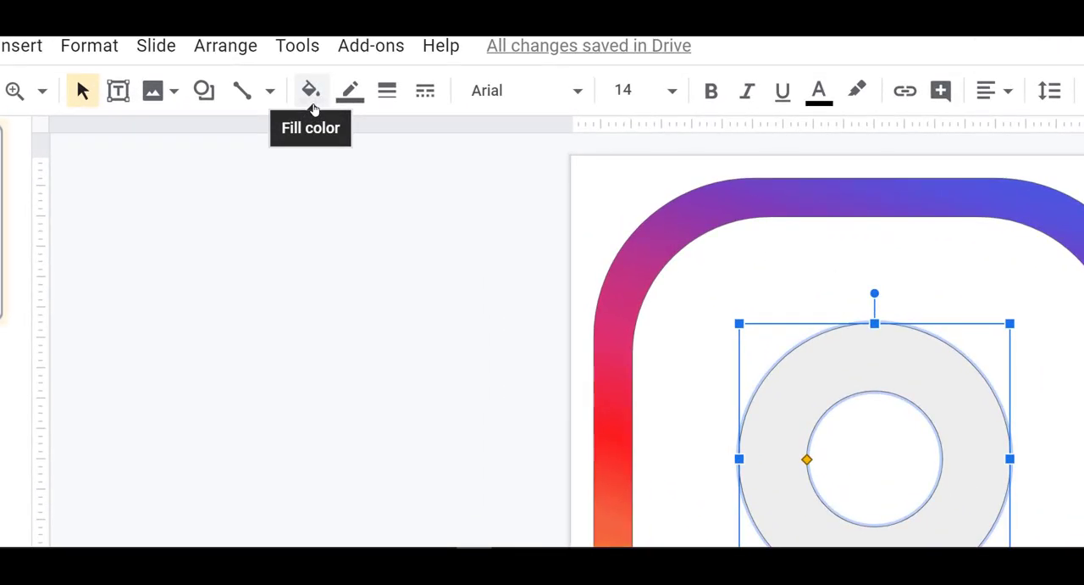
# Step: Fill the donut with the saved custom gradient and make its ring thinner
pyautogui.click(311, 100)
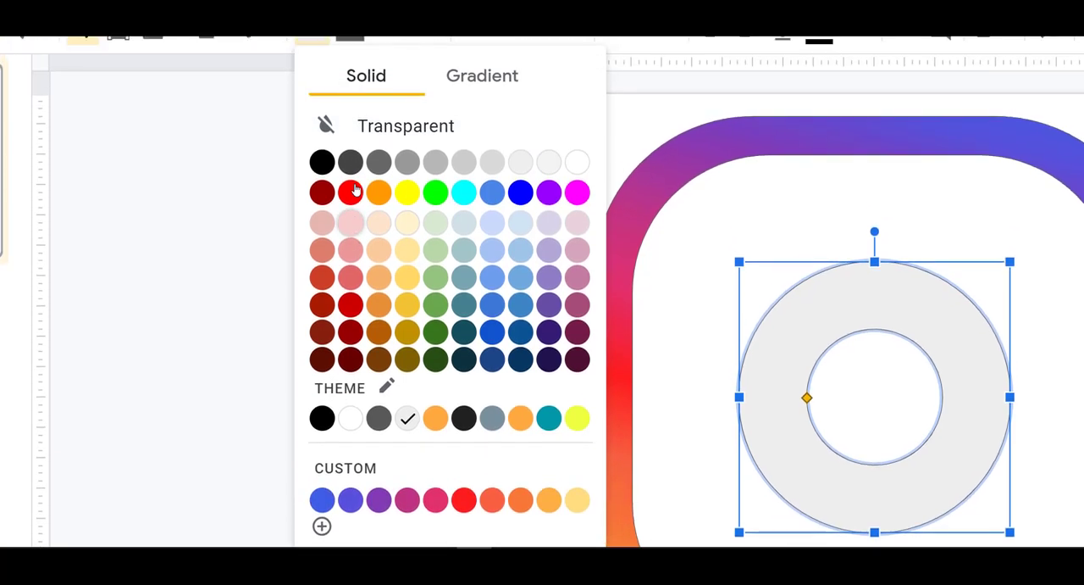
pyautogui.click(480, 77)
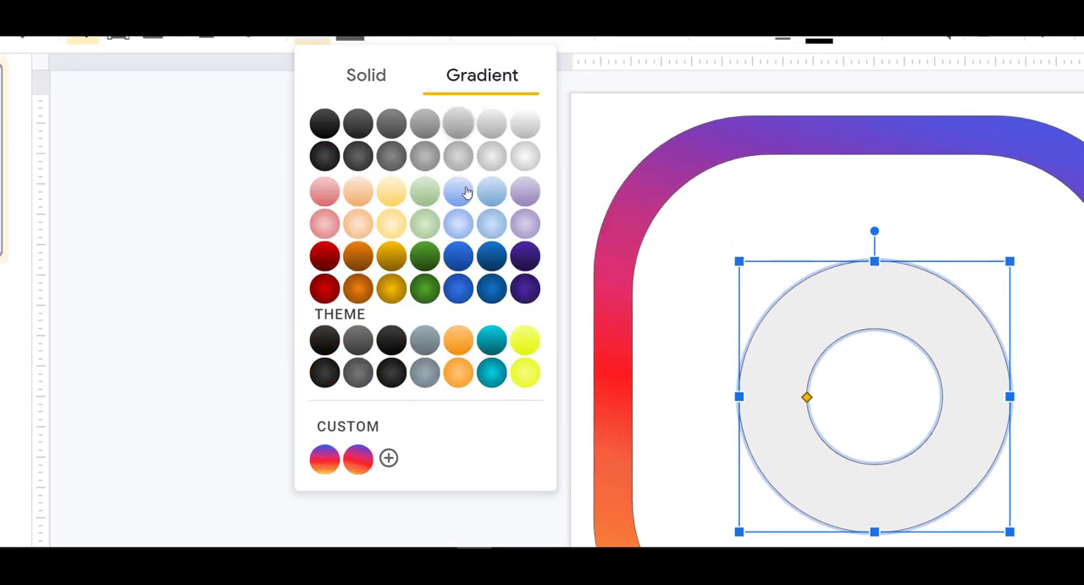
pyautogui.click(359, 463)
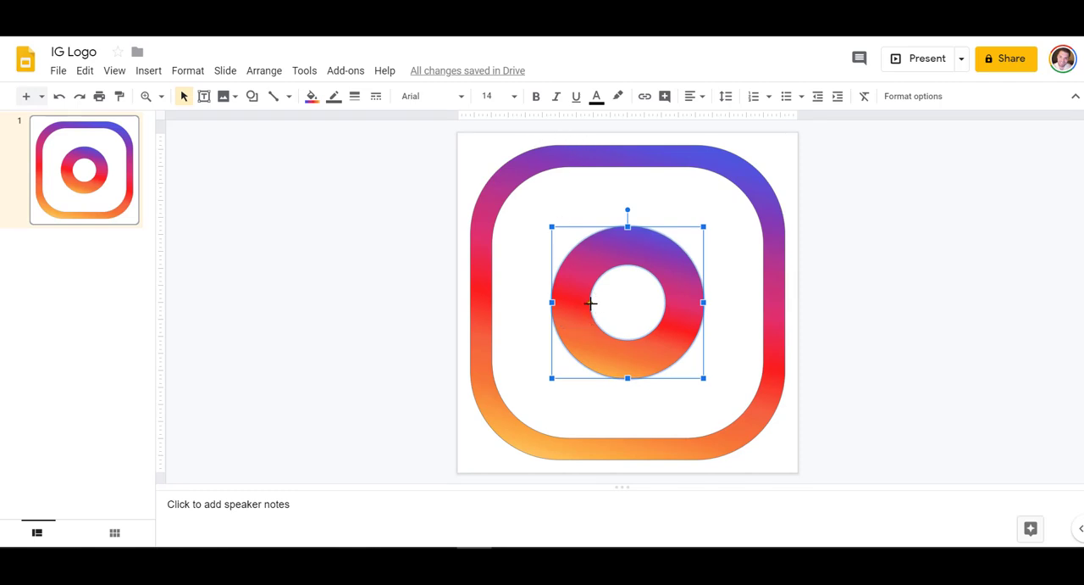
pyautogui.moveTo(590, 303); pyautogui.dragTo(577, 305)
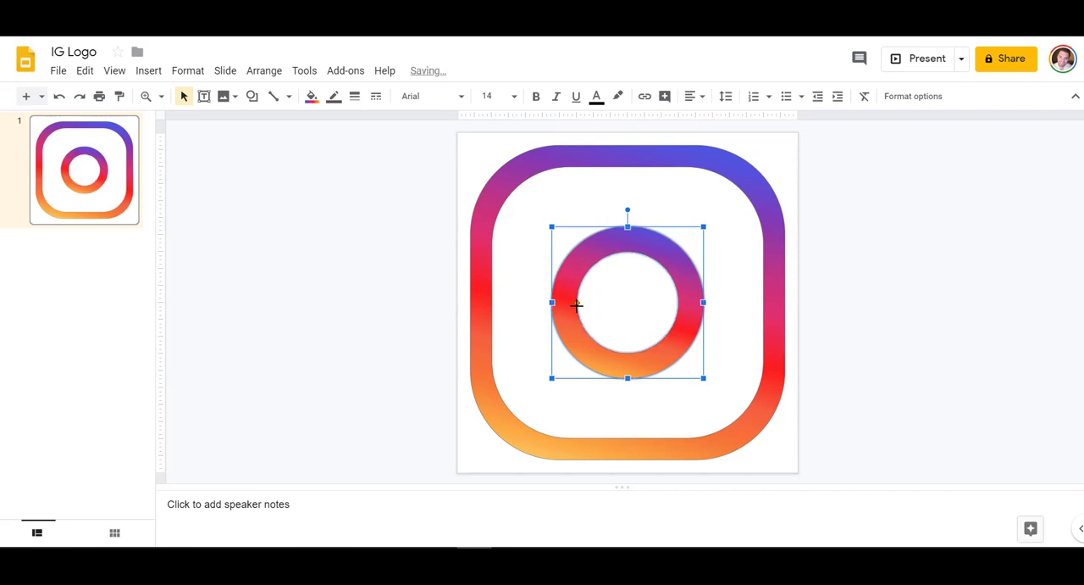